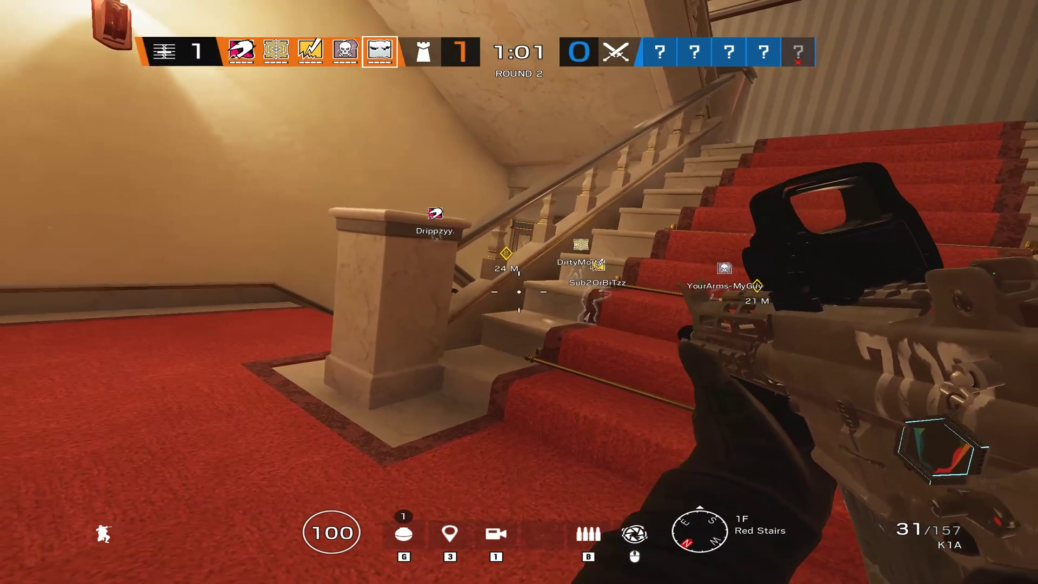
key(c)
right_click(519, 292)
click(519, 292)
key(c)
key(c)
key(w)
right_click(519, 292)
click(519, 292)
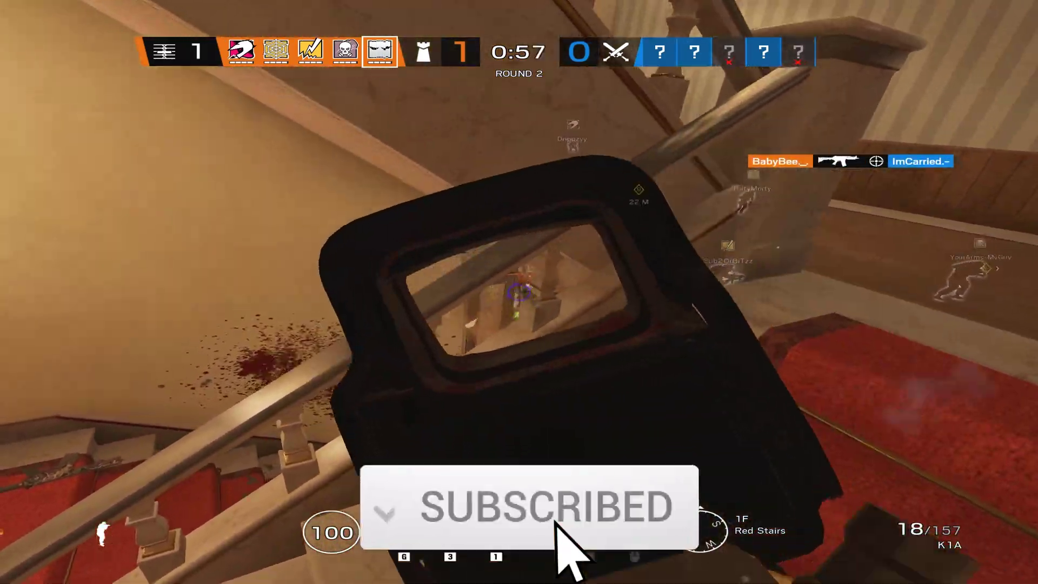
key(w)
key(w)
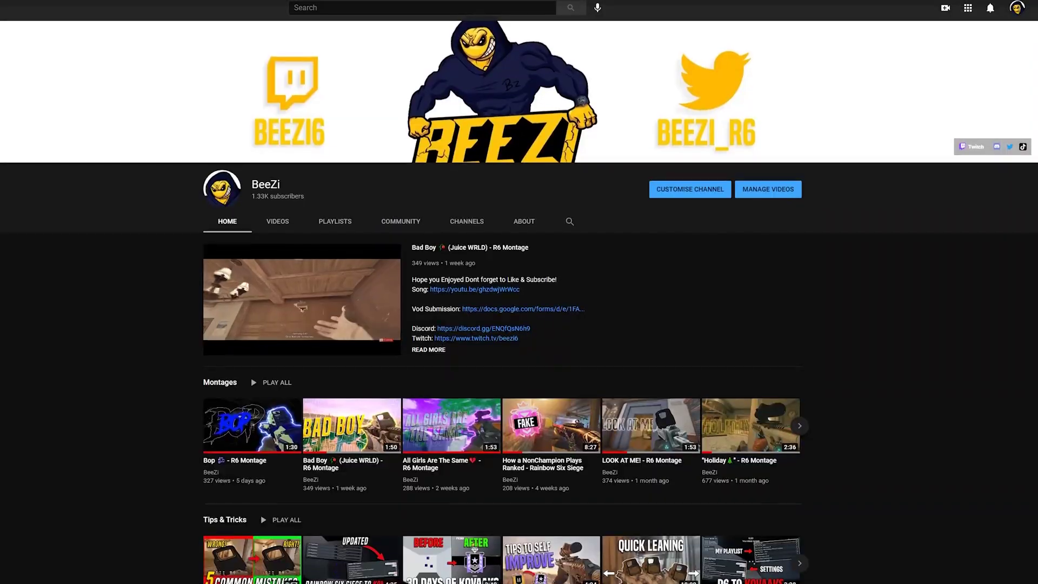
scroll(519, 302, down, 1)
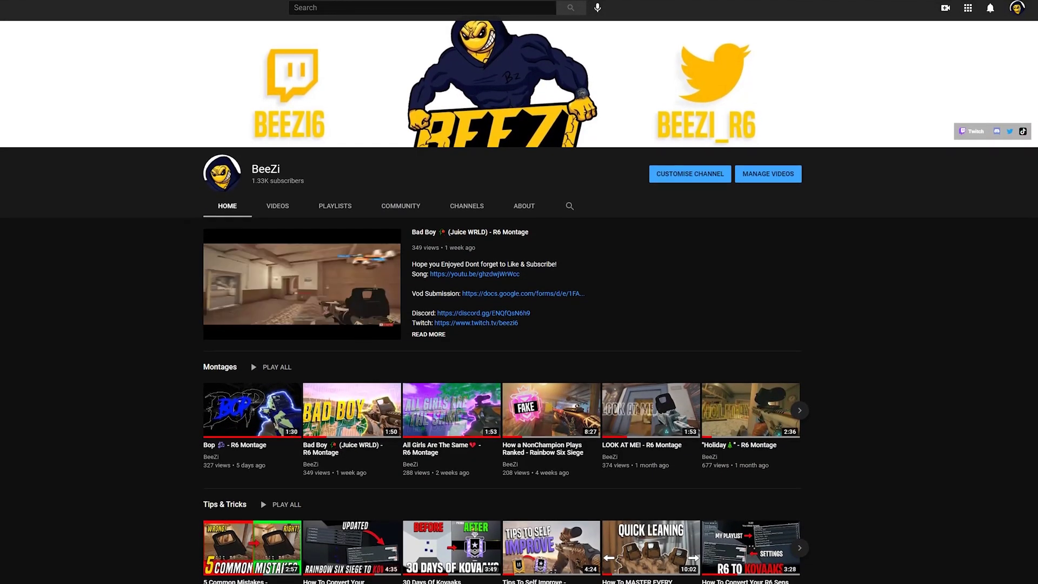
scroll(1036, 133, down, 1)
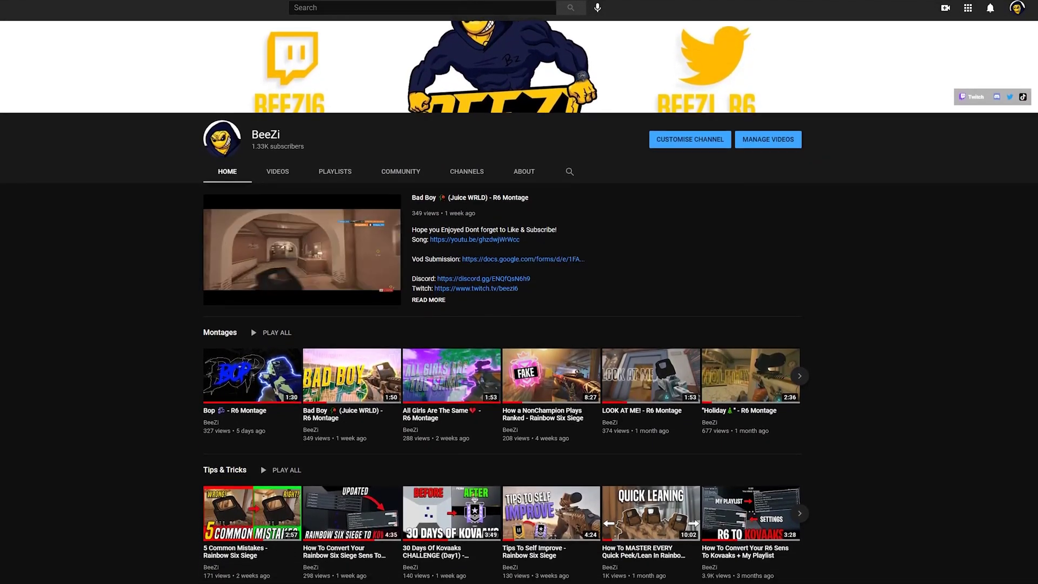
scroll(1035, 133, down, 1)
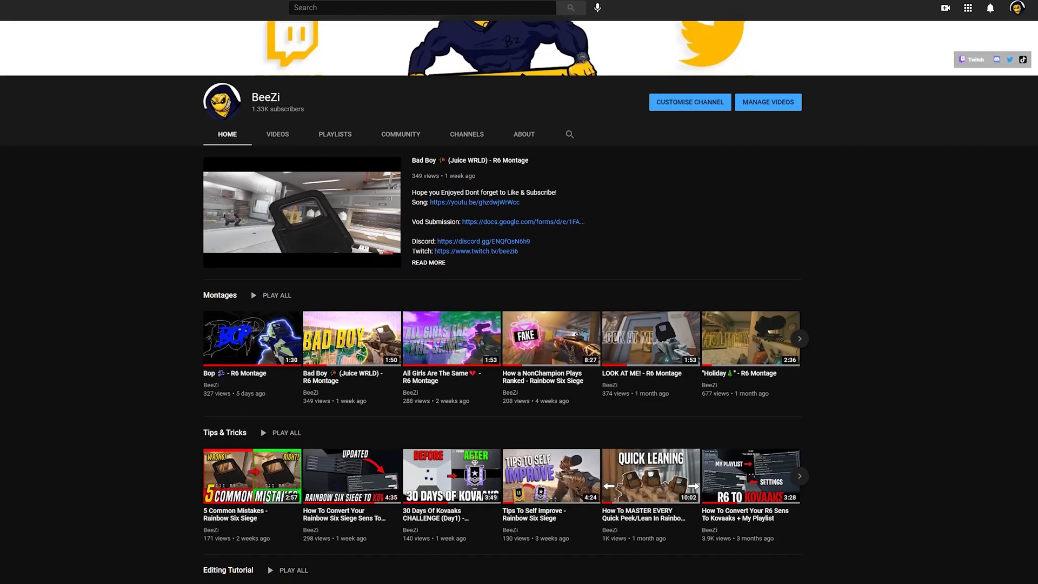
scroll(519, 303, down, 1)
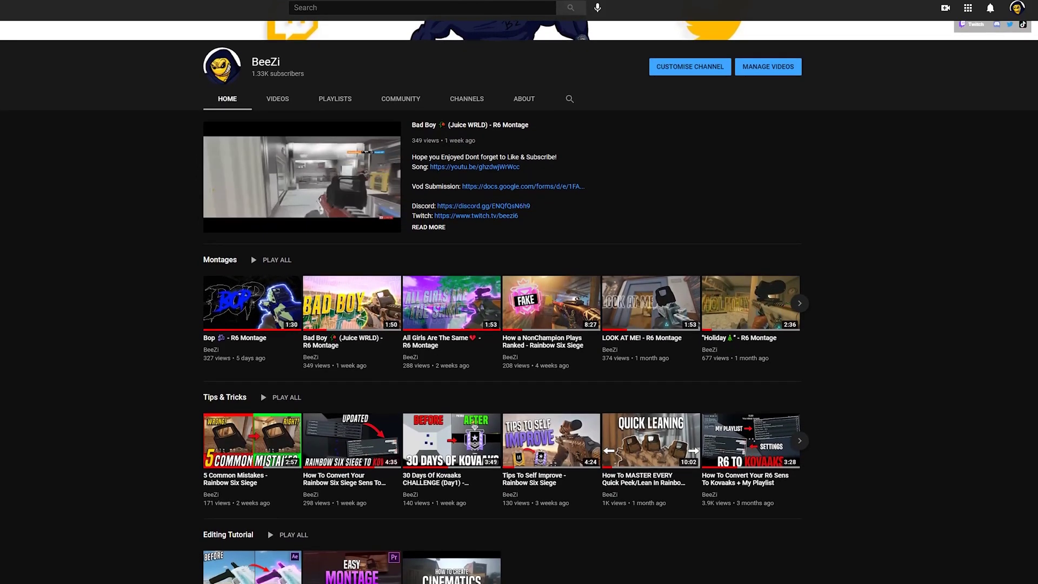
scroll(519, 303, down, 1)
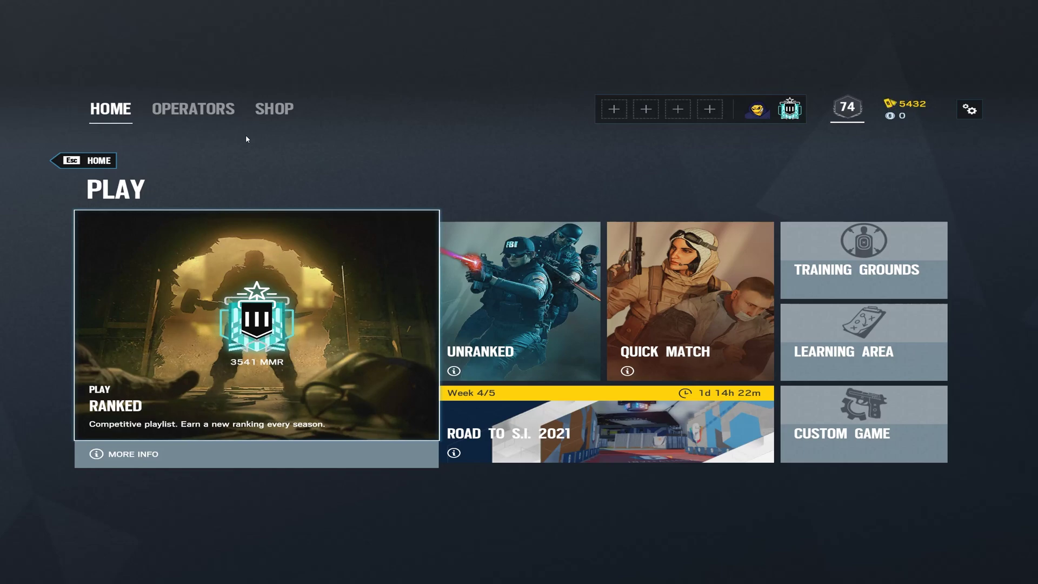
Set the overall graphics quality to Ultra in the game options and apply the change
click(970, 111)
click(745, 139)
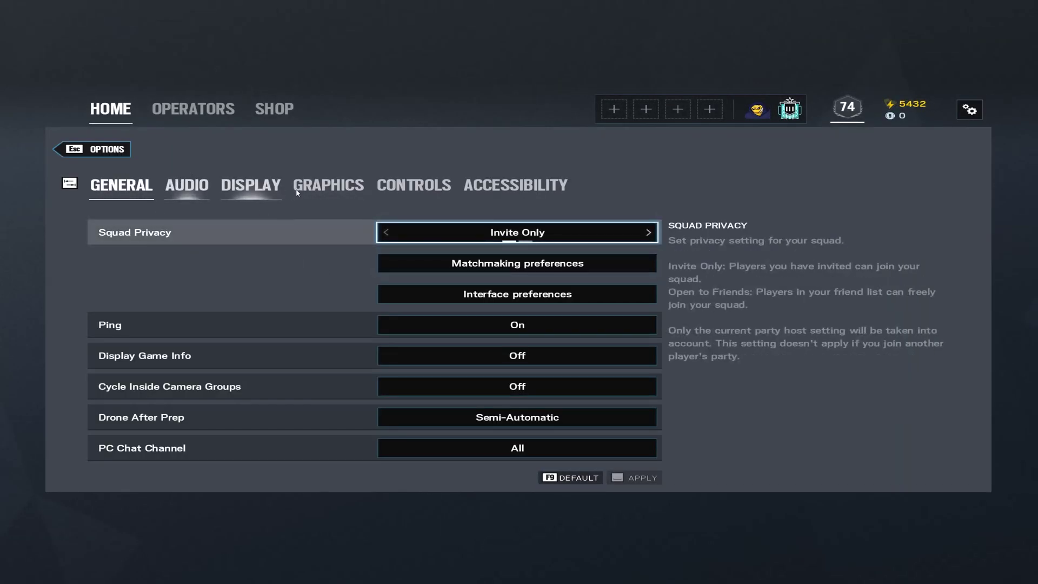
click(324, 186)
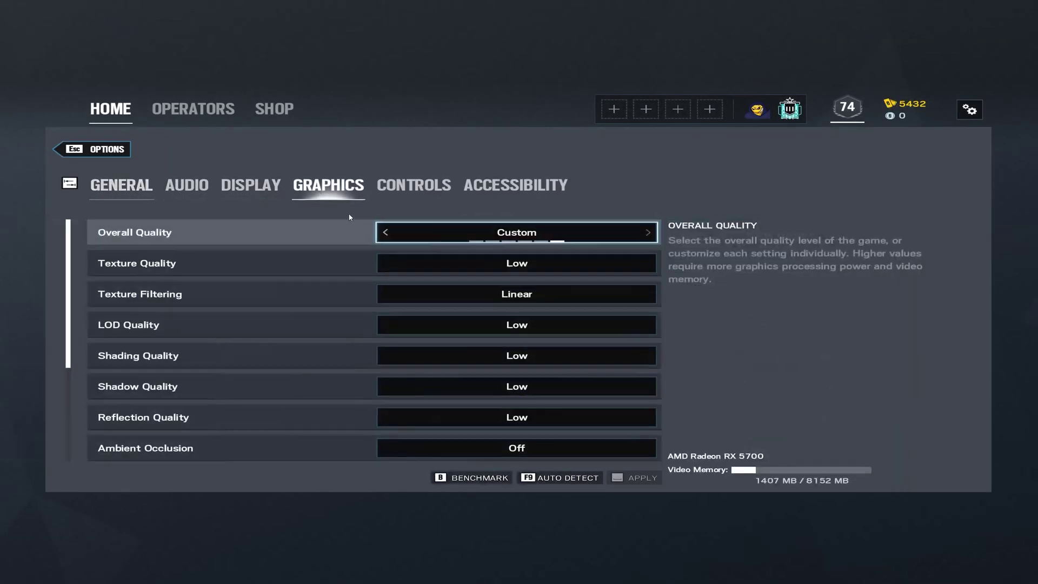
click(547, 242)
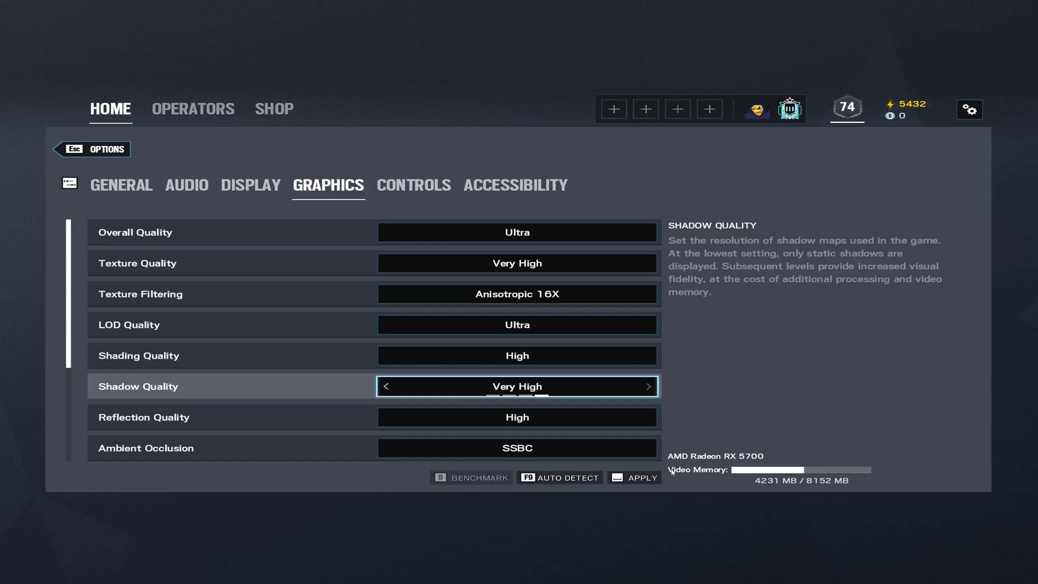
click(500, 241)
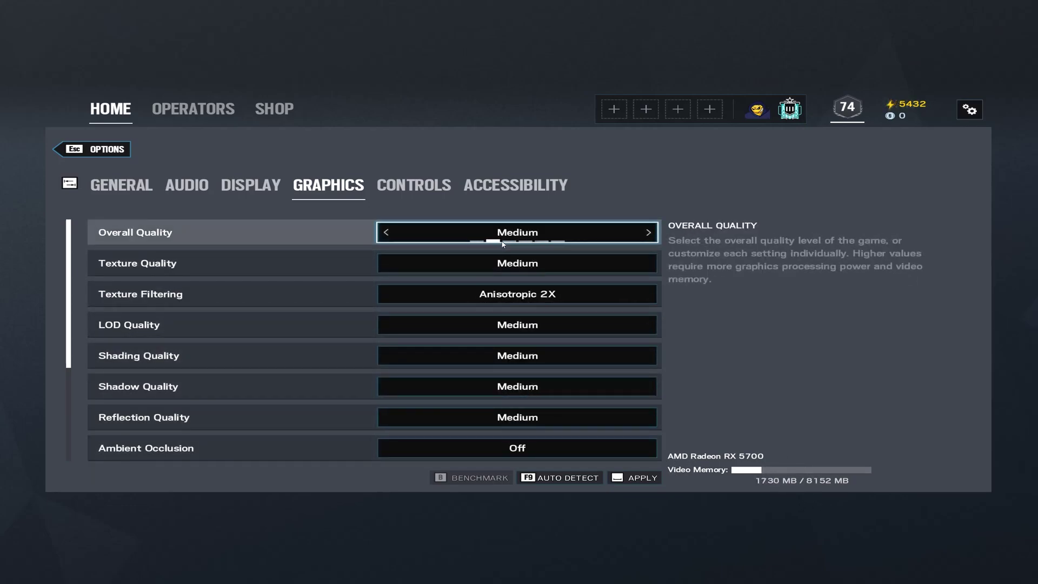
click(525, 242)
click(542, 242)
click(558, 242)
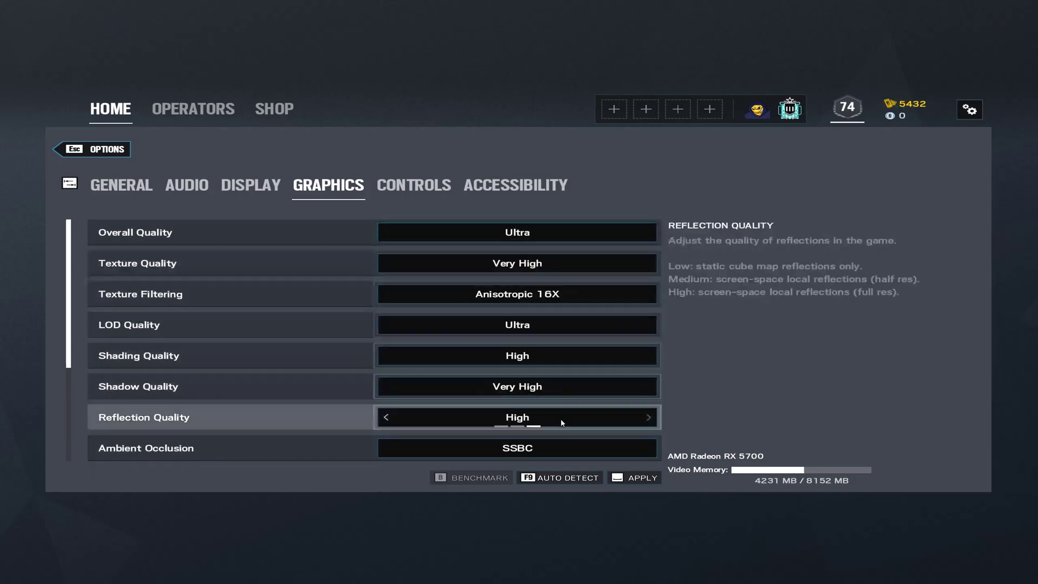
scroll(592, 436, down, 5)
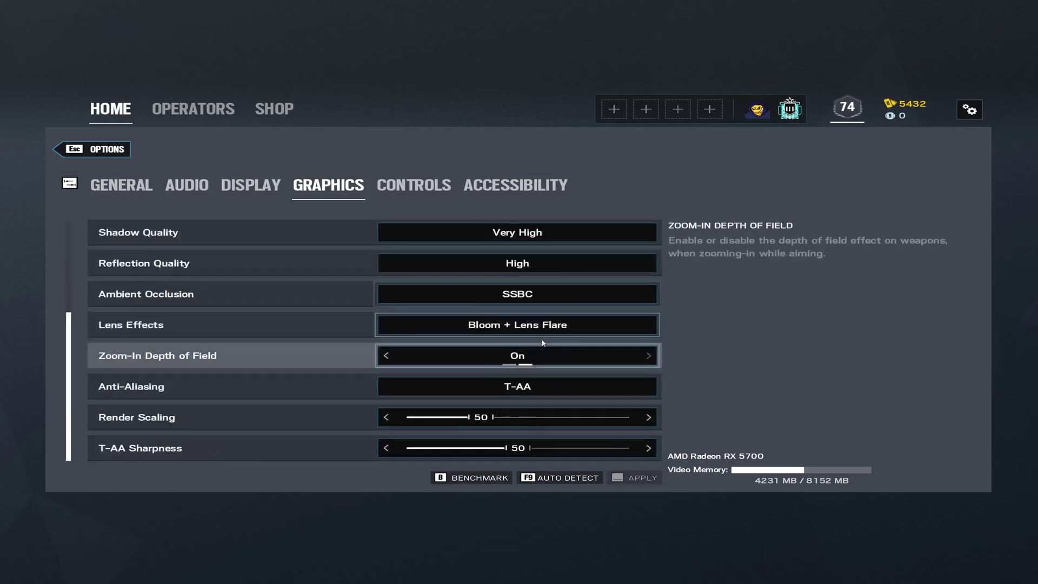
Turn off the HUD elements in the interface preferences, including teammate names, the threat, hit and reload indicators, health, weapon panel and compass
click(188, 186)
click(121, 185)
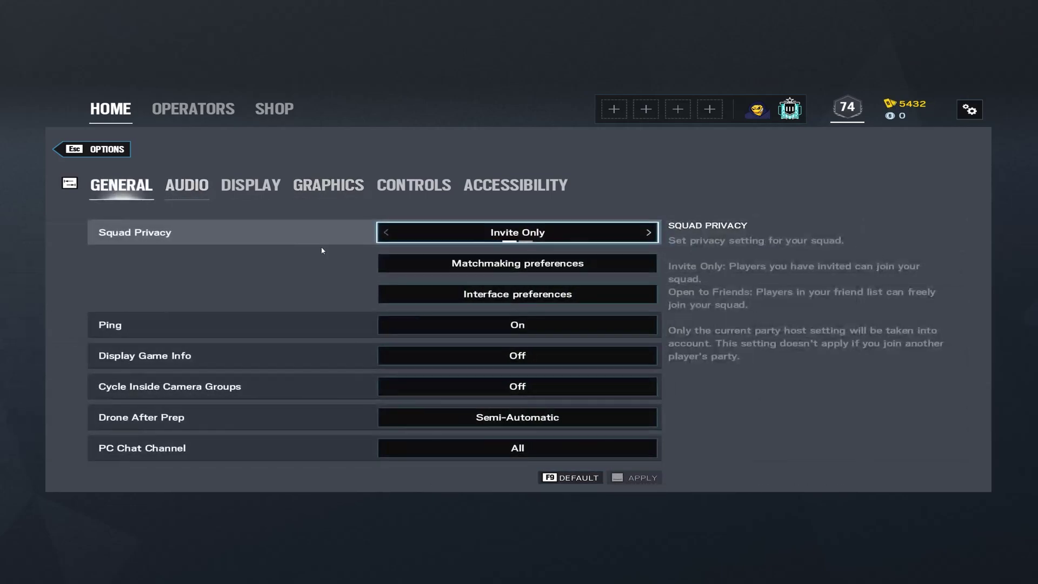
click(546, 293)
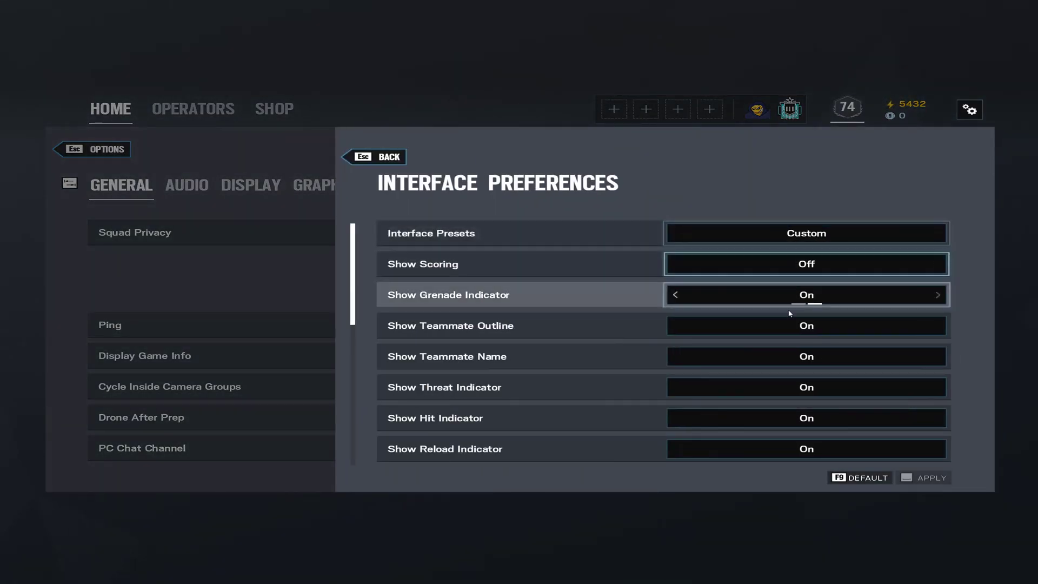
click(808, 244)
scroll(748, 297, down, 2)
scroll(746, 354, up, 2)
scroll(805, 373, down, 4)
click(799, 396)
click(803, 426)
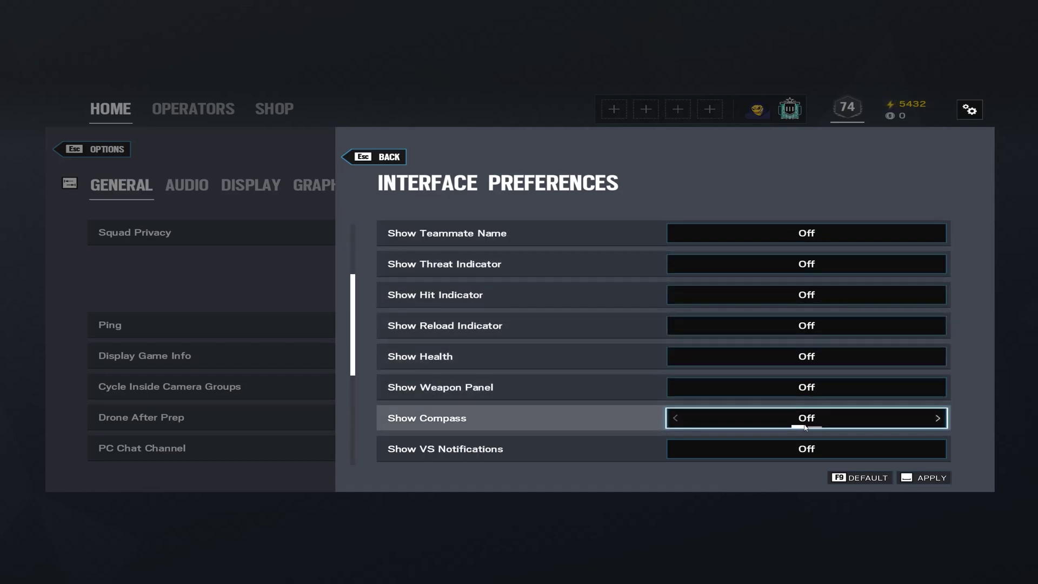
Turn off the remaining HUD elements further down the interface preferences and return to the play menu
scroll(803, 425, down, 4)
click(801, 426)
scroll(801, 438, down, 3)
click(802, 395)
click(802, 419)
click(859, 448)
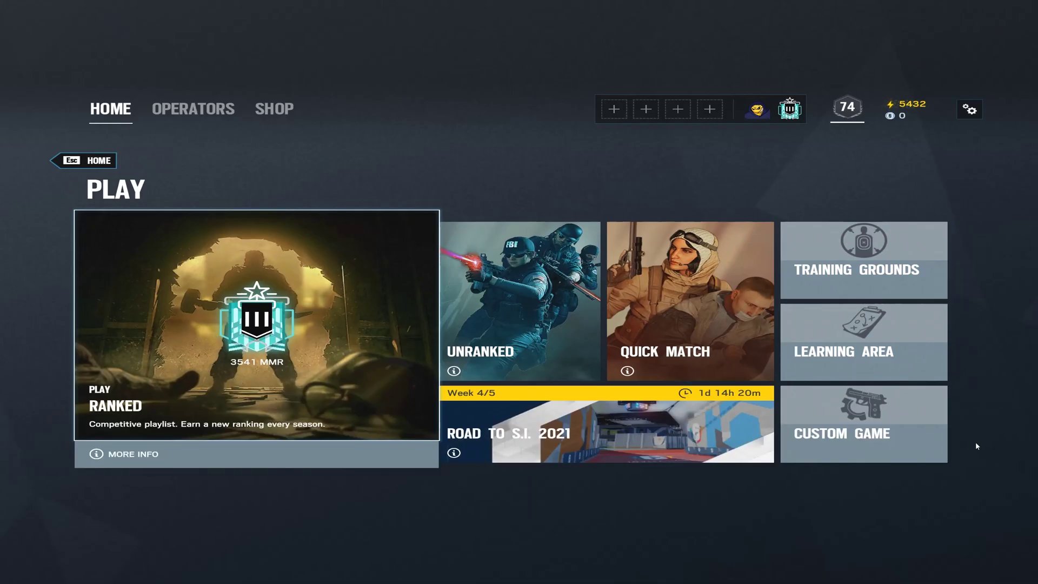
Create a new custom game playlist of the Tactical Realism type
click(892, 427)
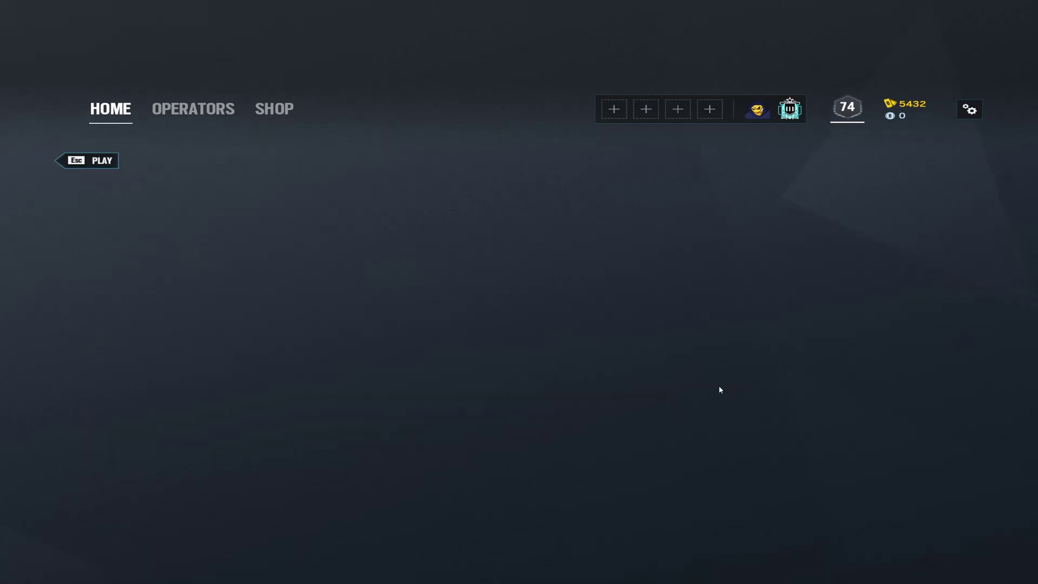
click(733, 353)
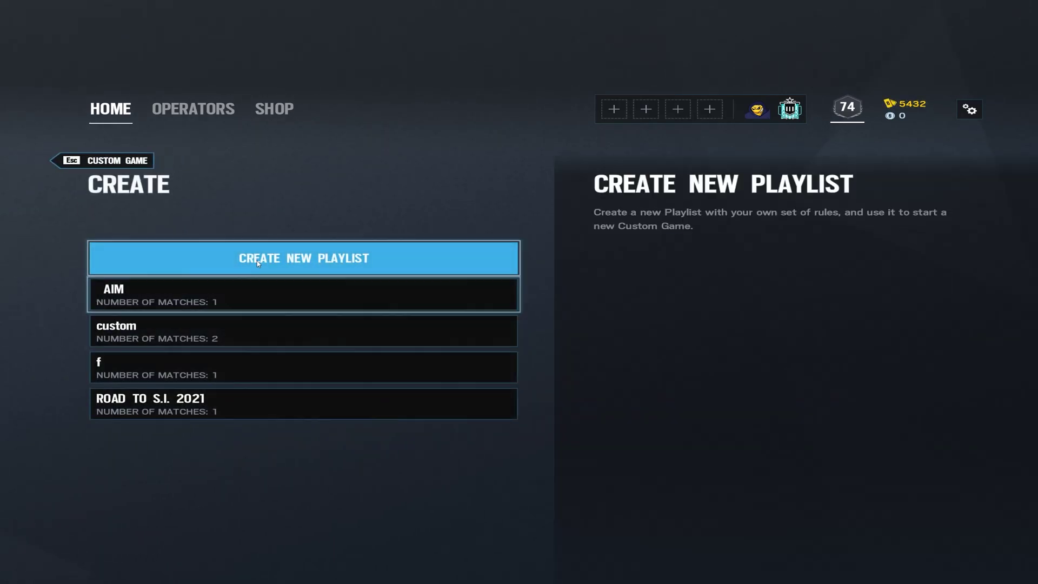
click(254, 261)
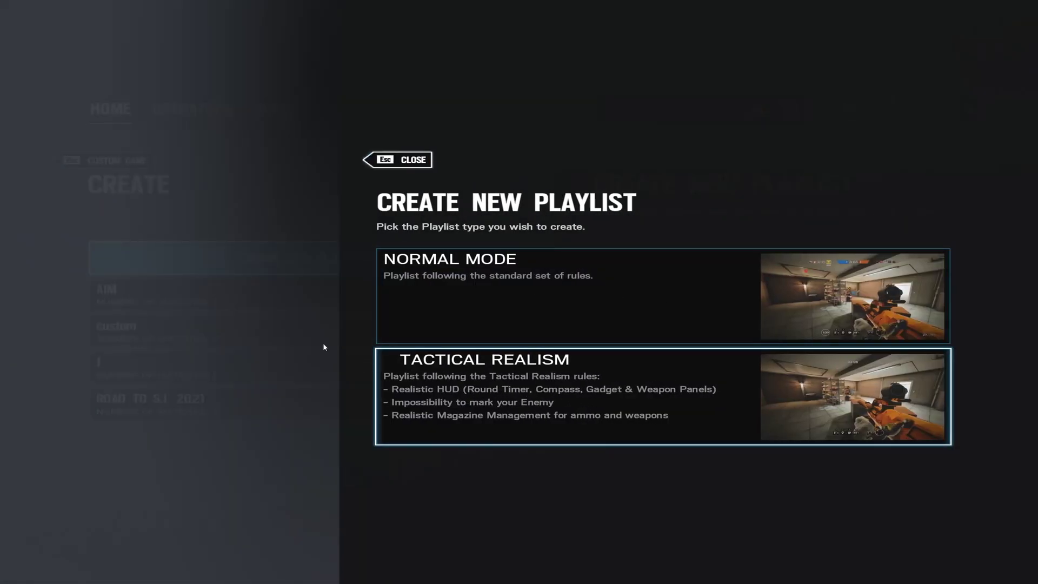
click(477, 396)
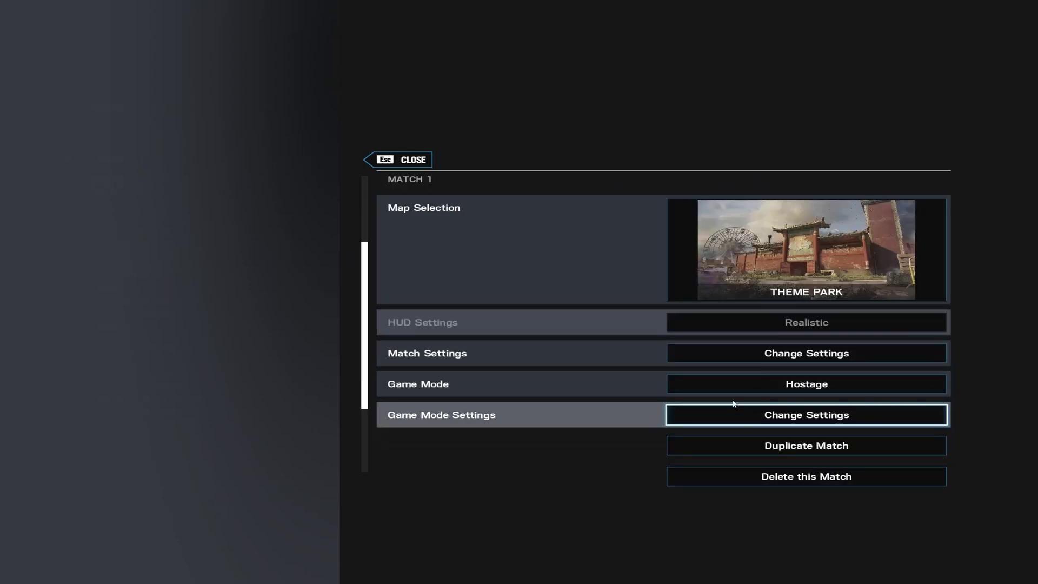
Extend the Theme Park match's action phase to its maximum duration and start a custom game from the saved "thumbnail" playlist
click(734, 407)
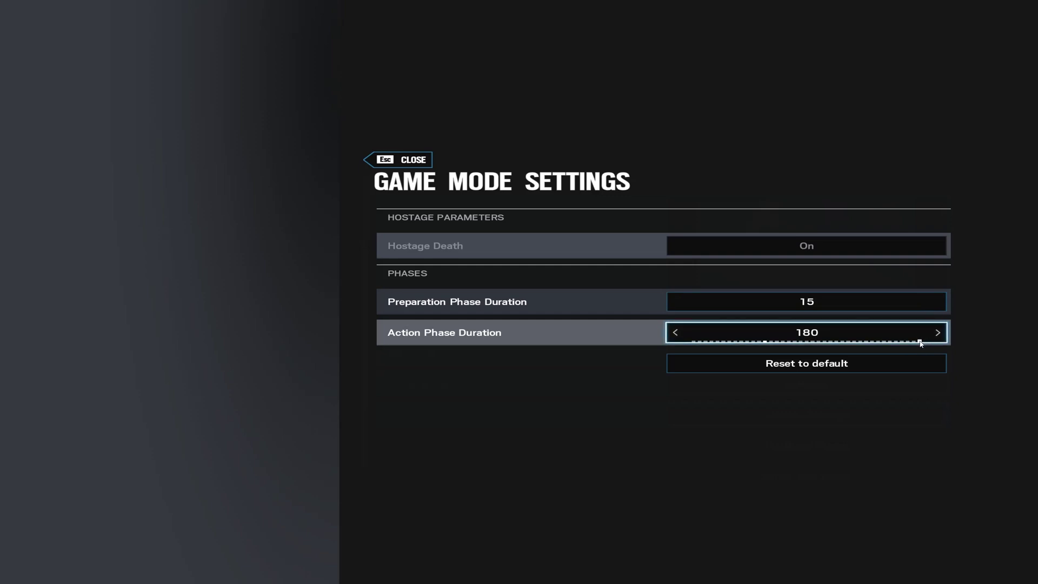
key(Escape)
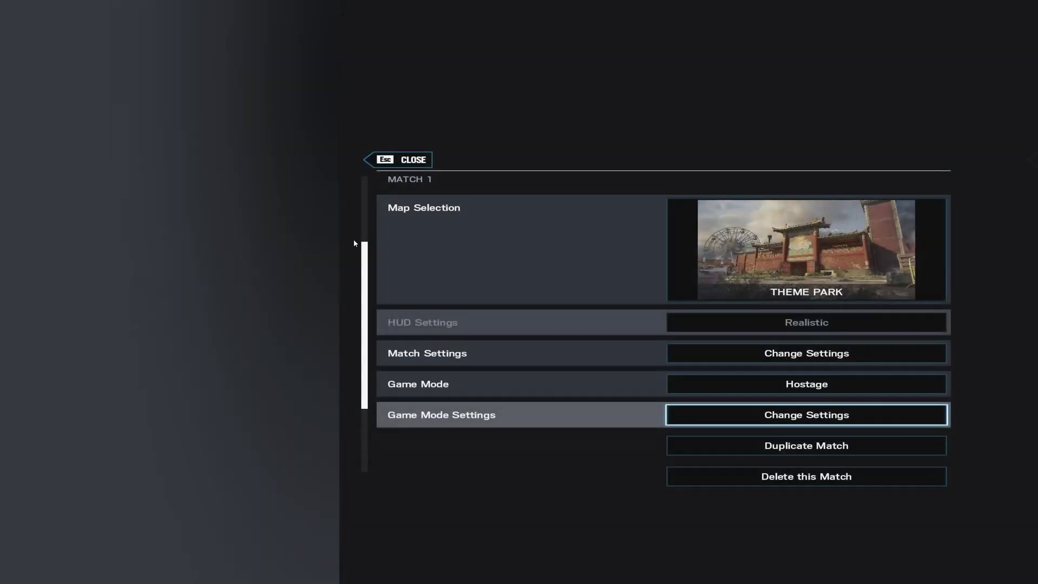
scroll(805, 281, down, 3)
click(806, 472)
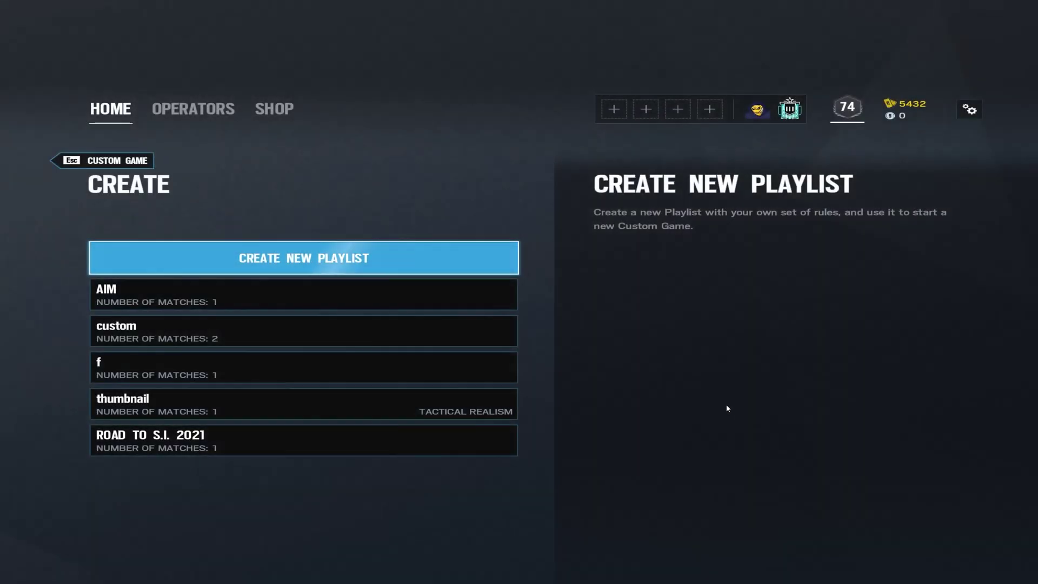
click(303, 404)
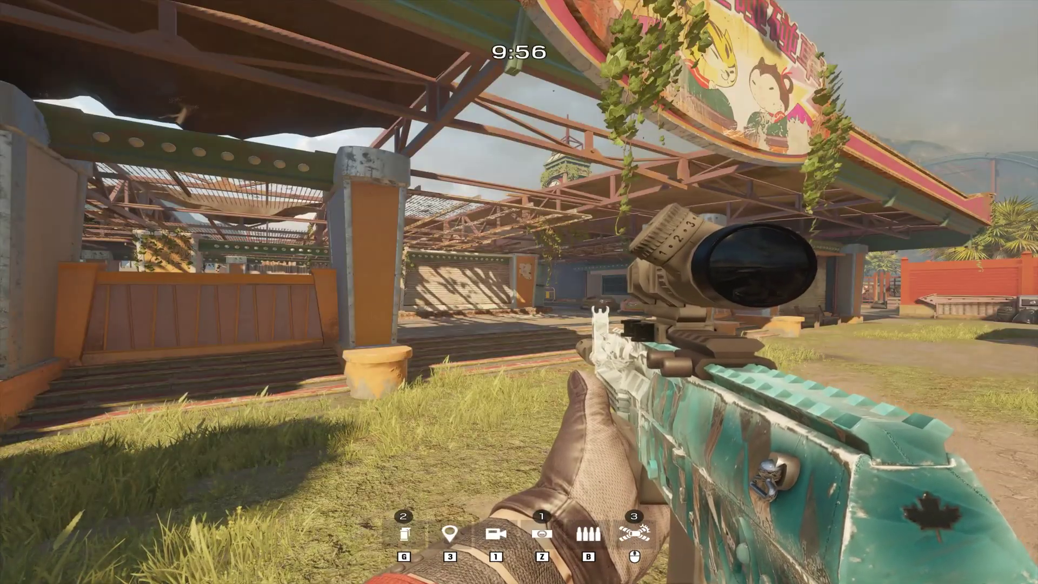
Move the operator through the bumper car area and onto the roof facing the Ferris wheel and city skyline
key(shift+w)
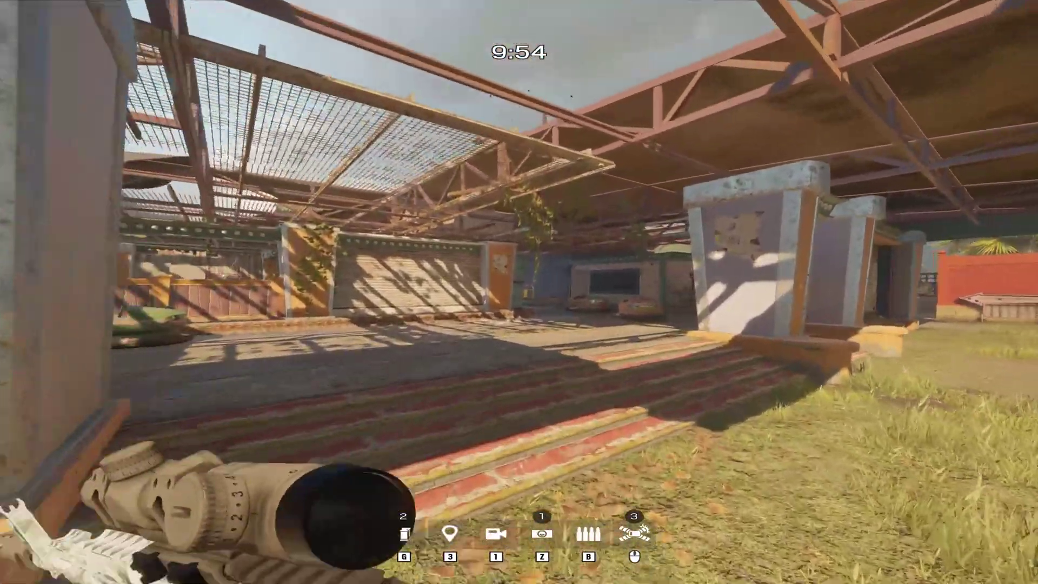
key(shift+w)
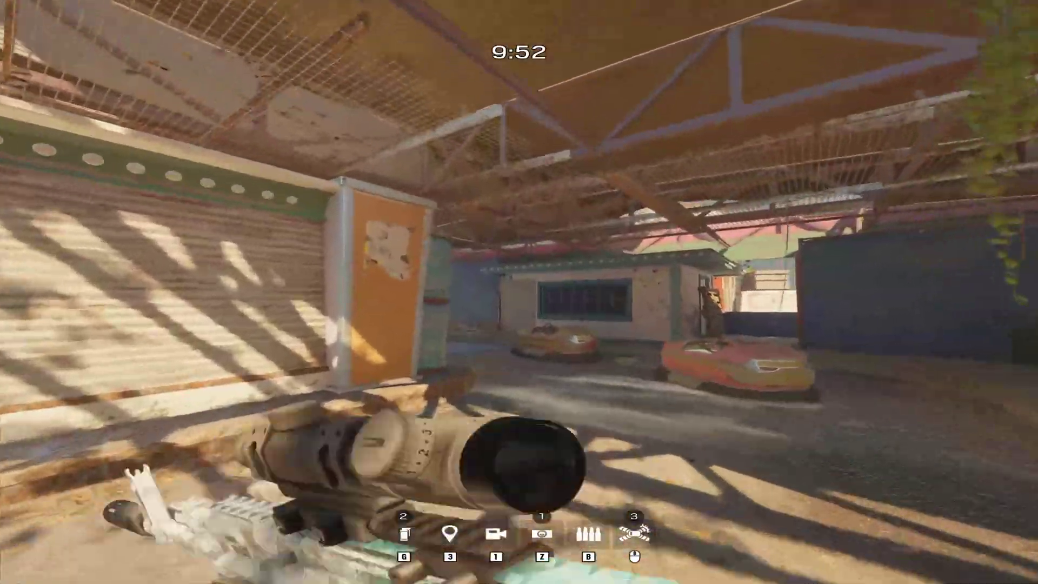
key(w)
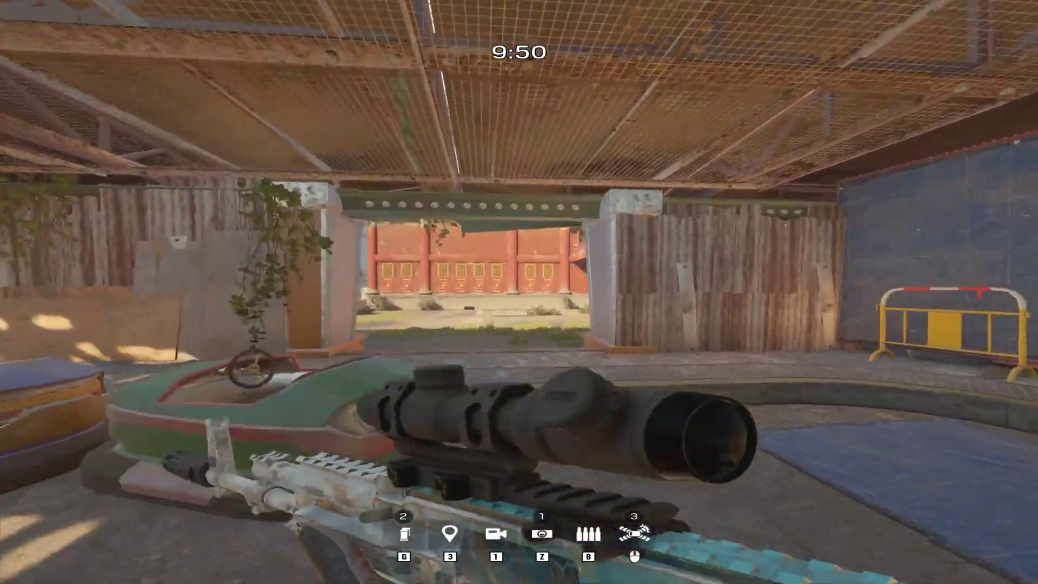
key(w)
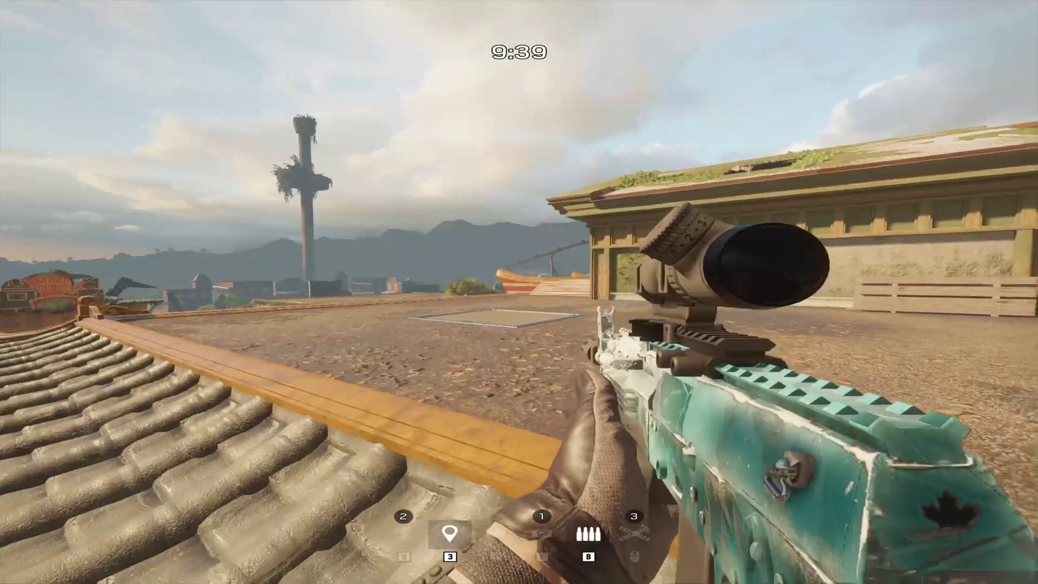
key(shift+w)
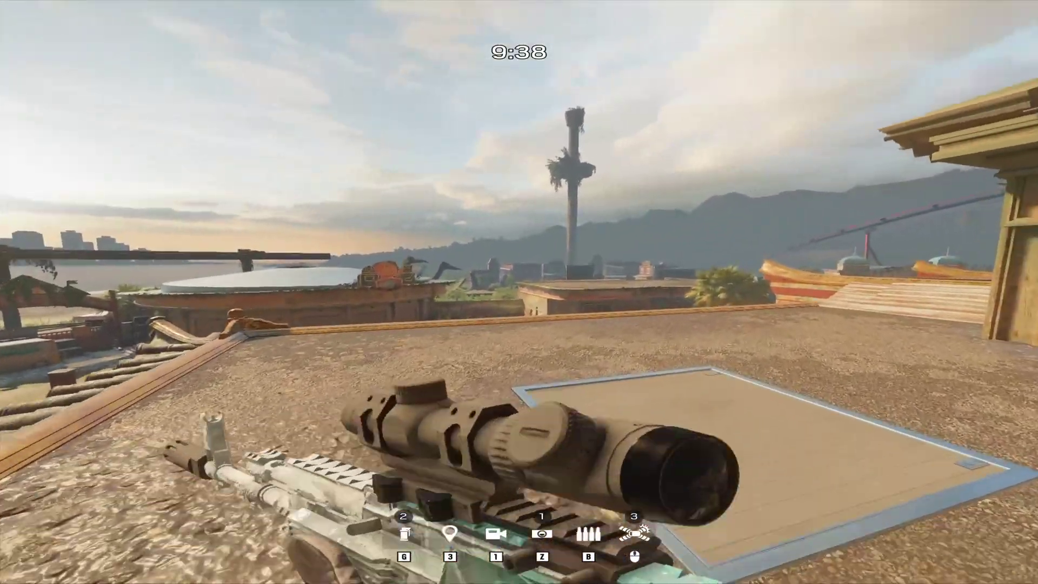
key(w)
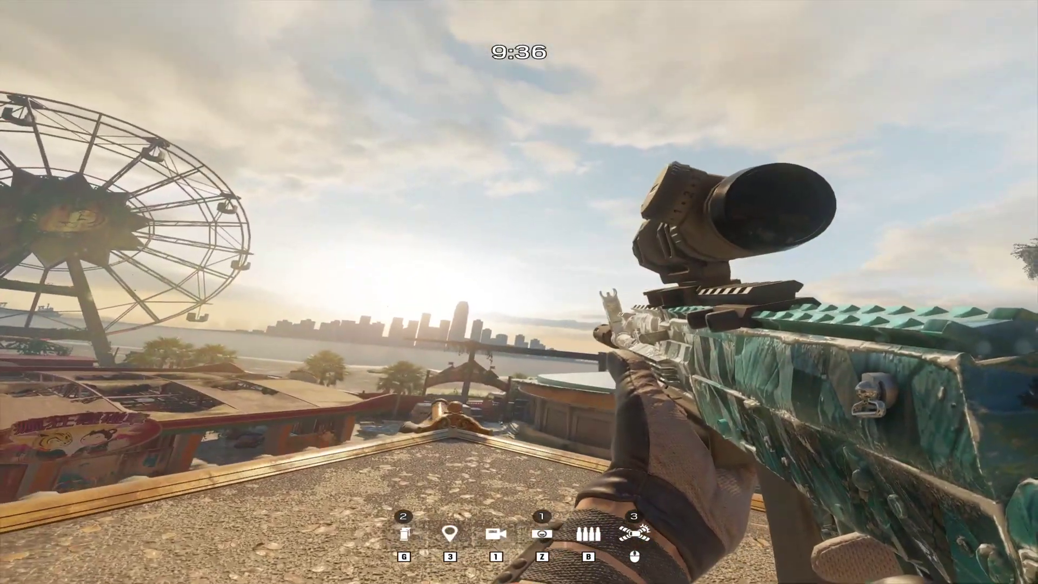
key(w)
Reload the rifle to pose it raised in view, and frame it against the skyline and open sky
key(r)
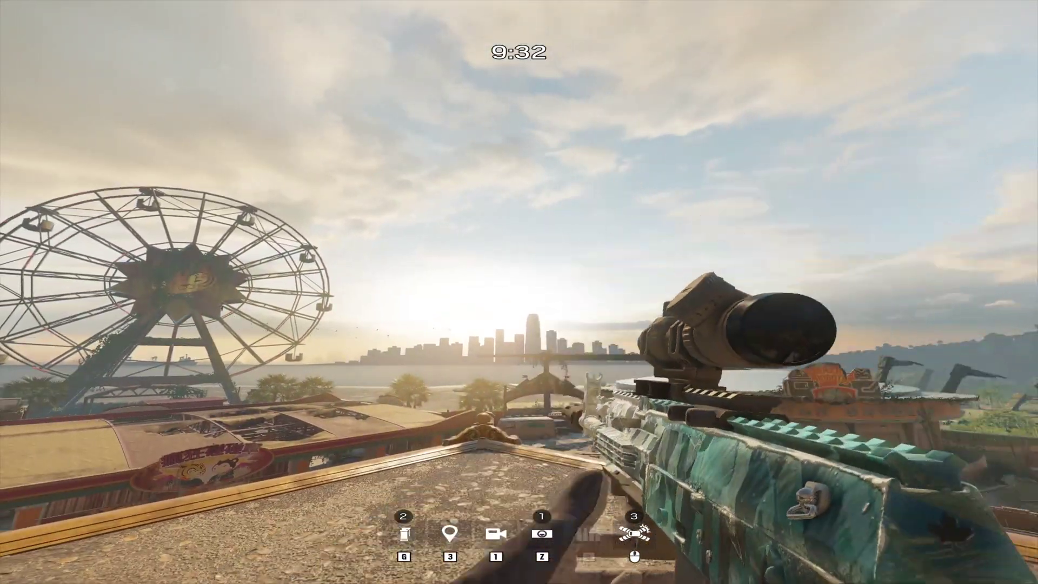
key(r)
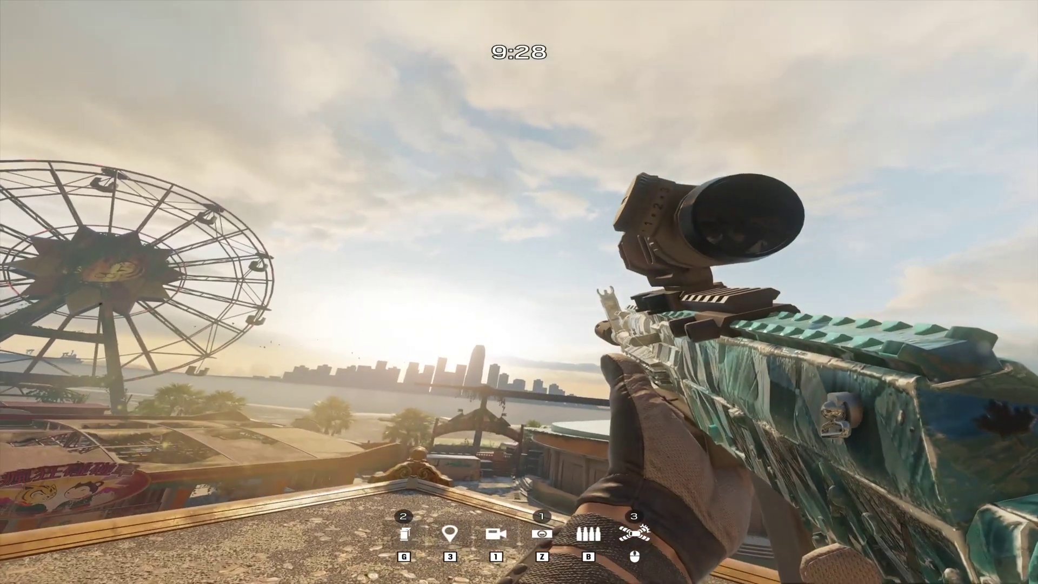
mouse_move(411, 313)
mouse_move(573, 302)
mouse_move(540, 227)
mouse_move(540, 162)
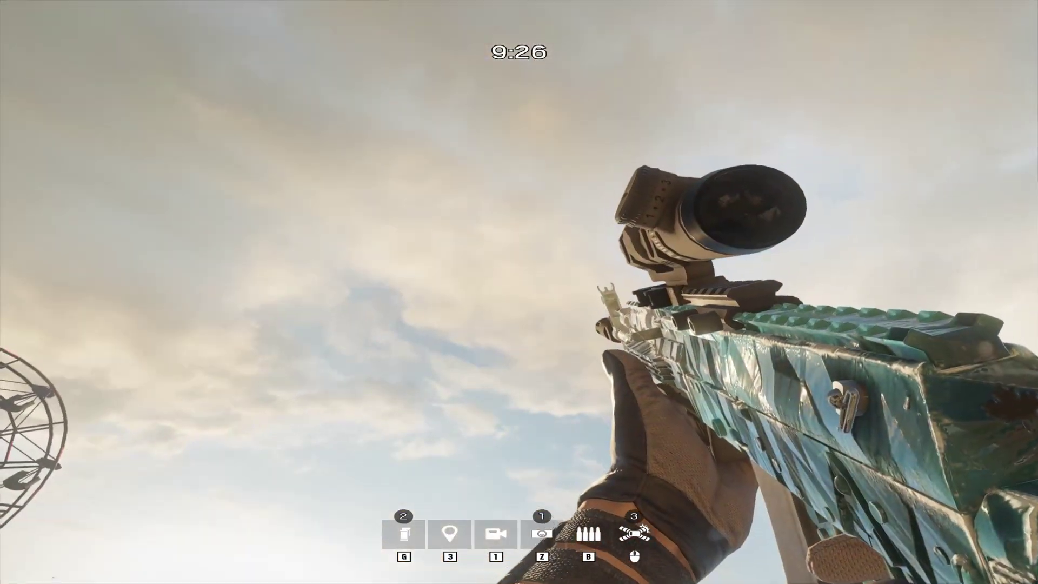
mouse_move(411, 379)
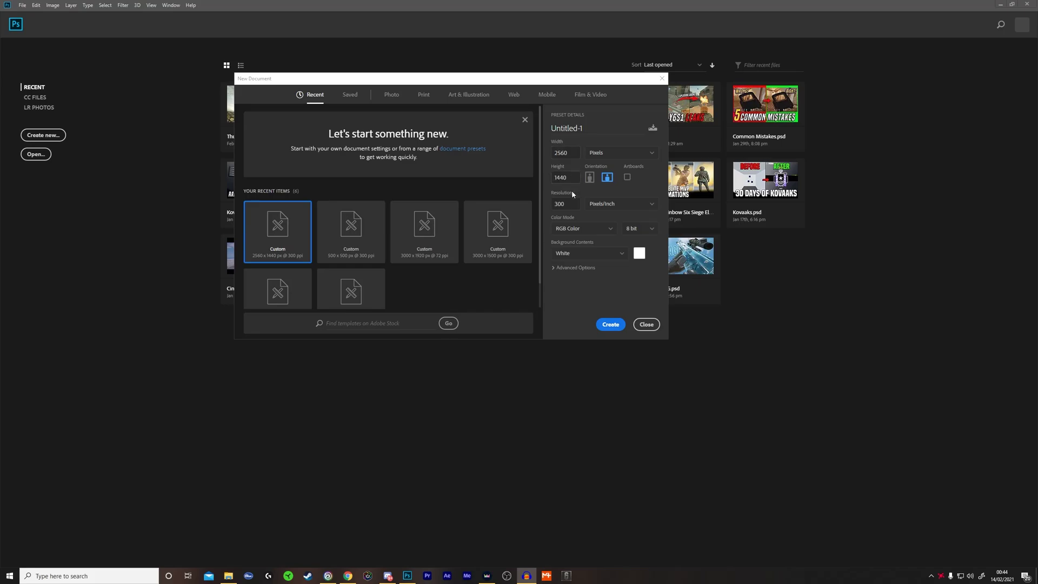
Create a 2560 x 1440 px document at 300 pixels/inch and place the captured game screenshot in it
click(610, 325)
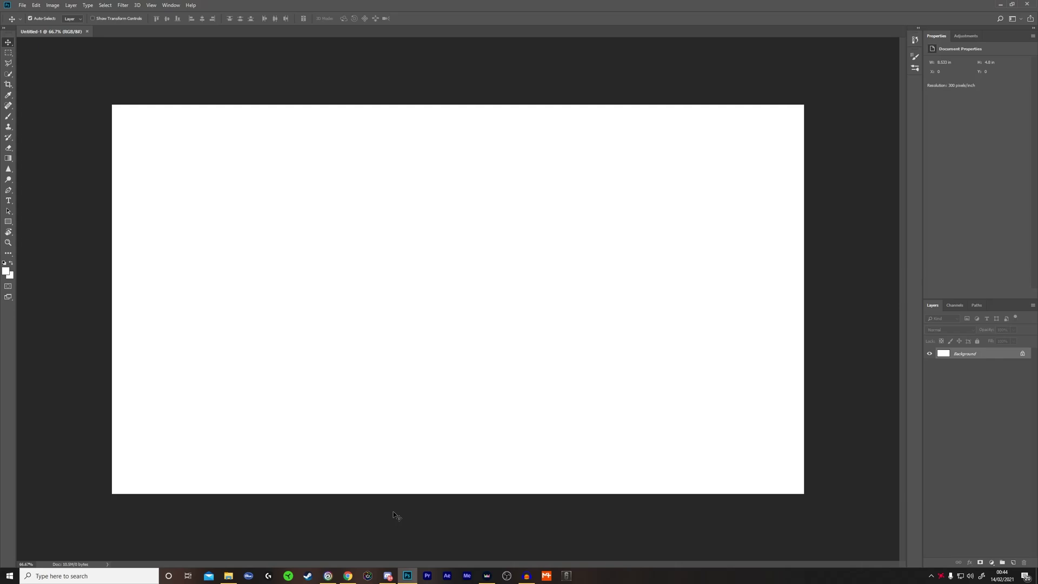
drag(393, 513, 411, 144)
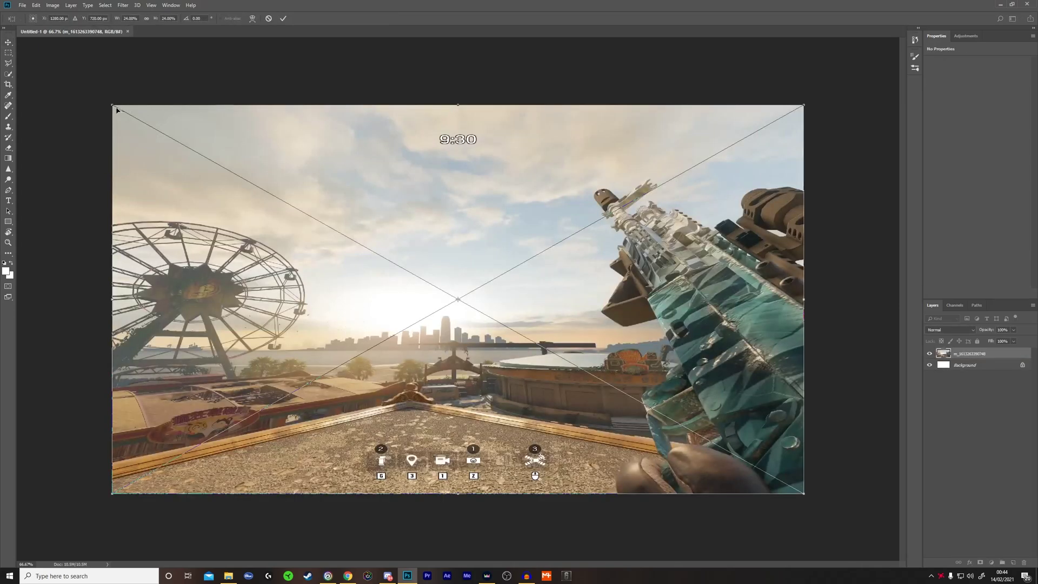
Enlarge the placed screenshot past the canvas's upper-left corner to crop out the match timer, and rasterize its layer
drag(114, 107, 1, 4)
scroll(453, 126, down, 6)
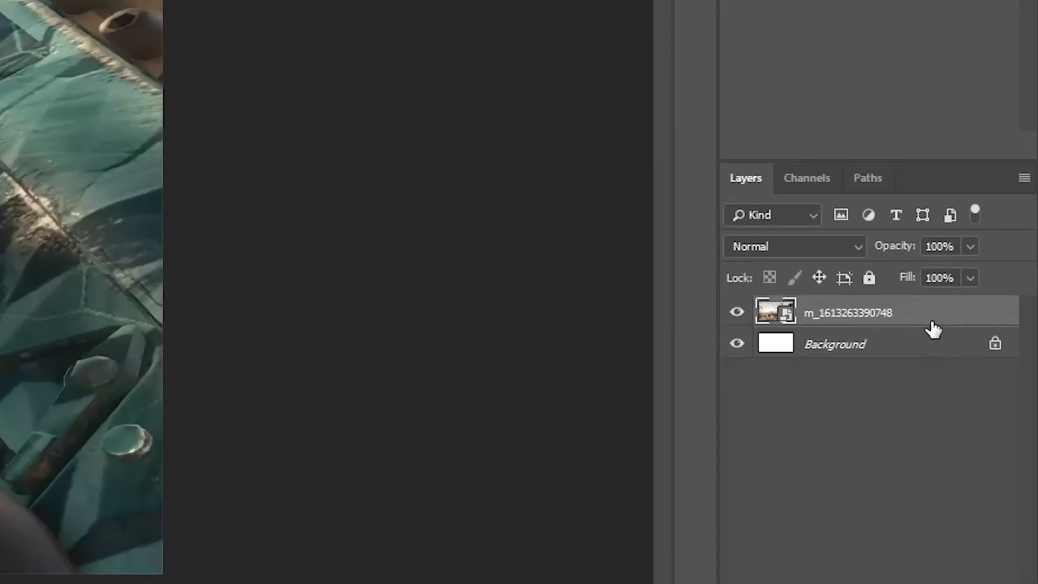
right_click(998, 357)
click(908, 424)
right_click(860, 318)
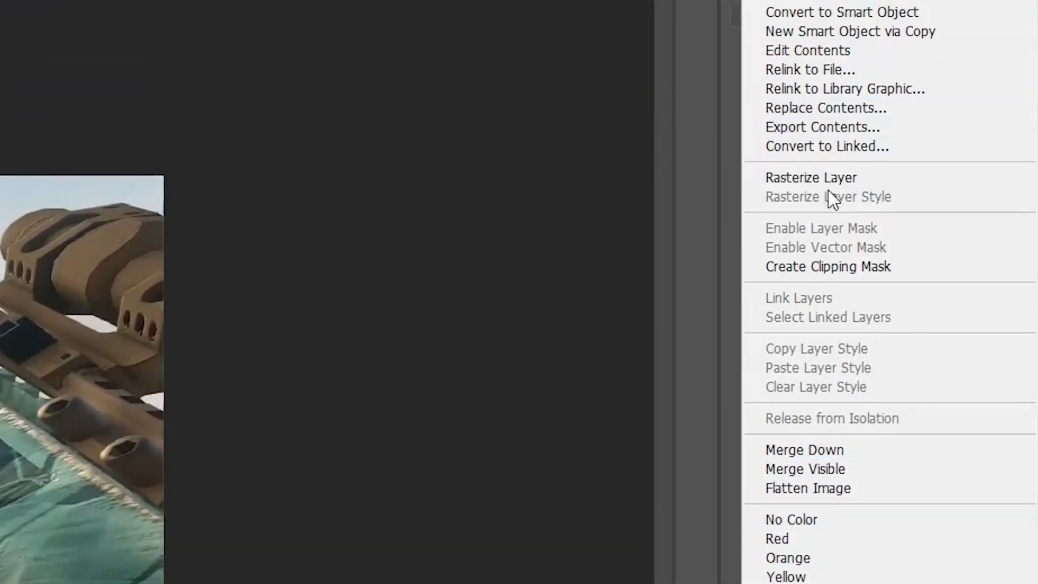
click(822, 179)
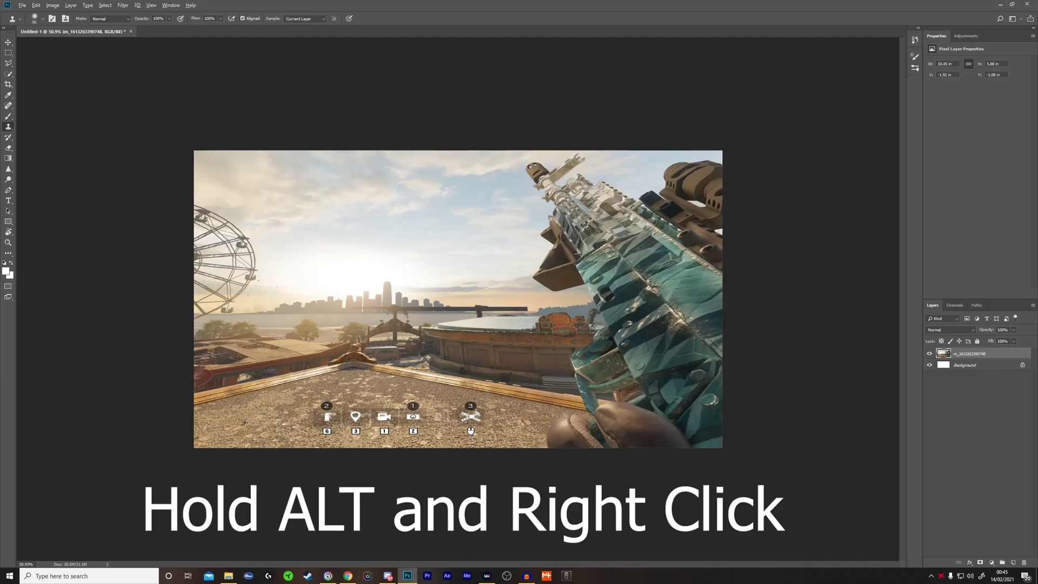
Undo the test clone stroke beside the Ferris wheel and cover the HUD icons on the roof with cloned gravel texture
drag(255, 335, 270, 319)
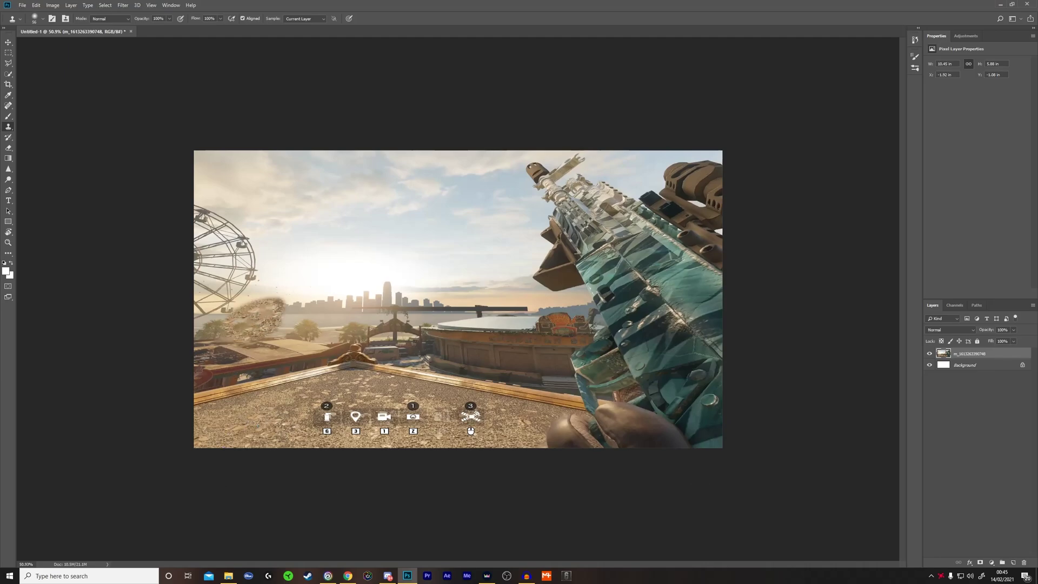
key(ctrl+z)
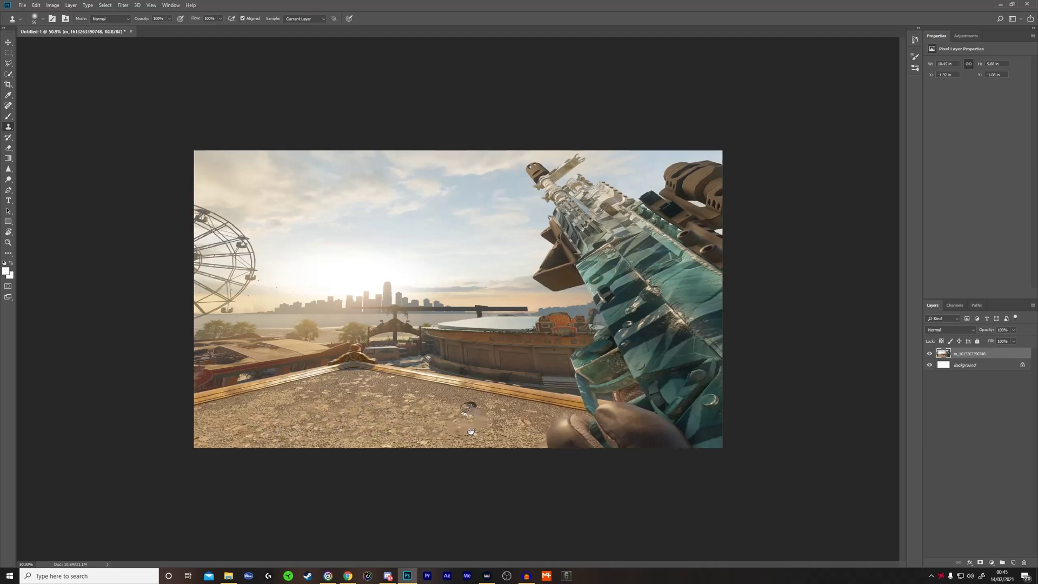
scroll(601, 423, down, 2)
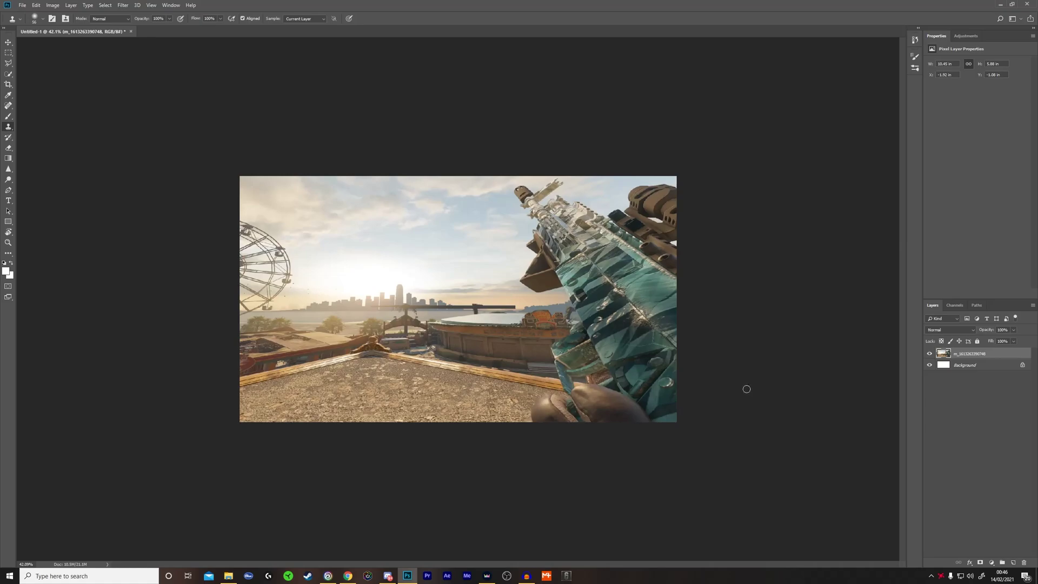
Select the background around the weapon and hand with the Quick Selection tool
click(11, 77)
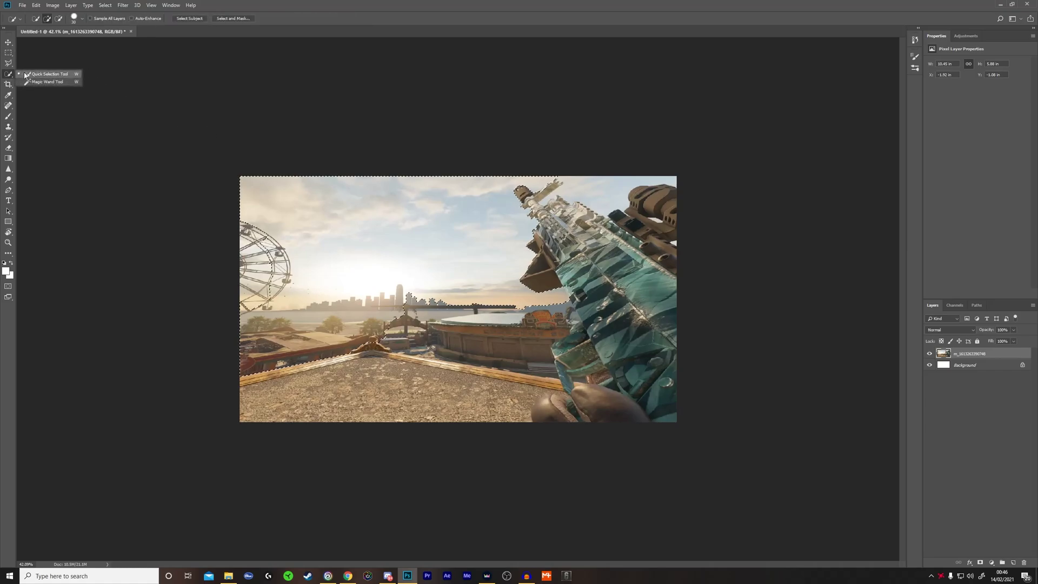
click(26, 75)
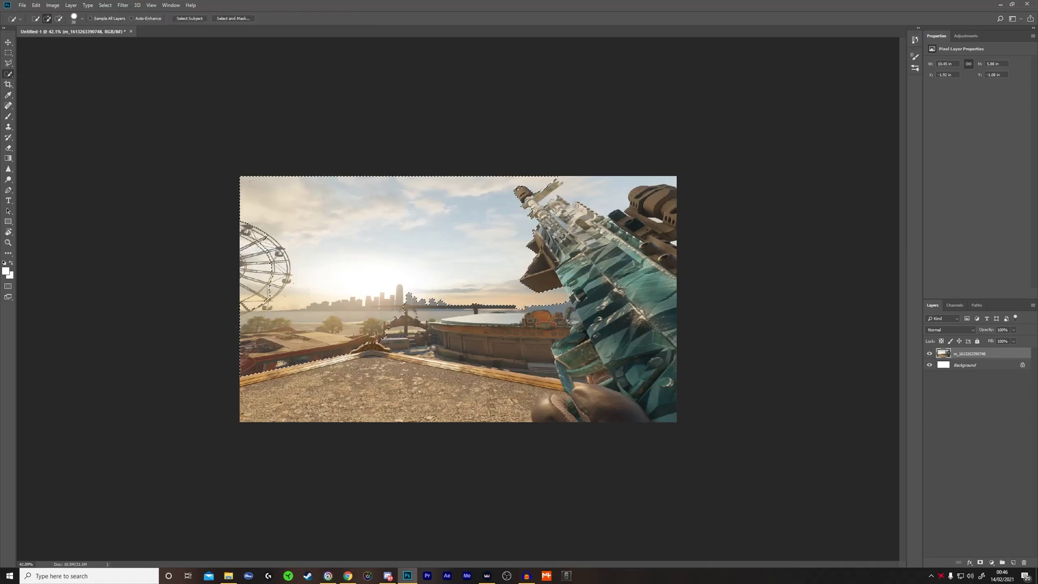
drag(498, 399, 540, 394)
Subtract the weapon's edge beside the round building from the background selection
scroll(557, 324, up, 8)
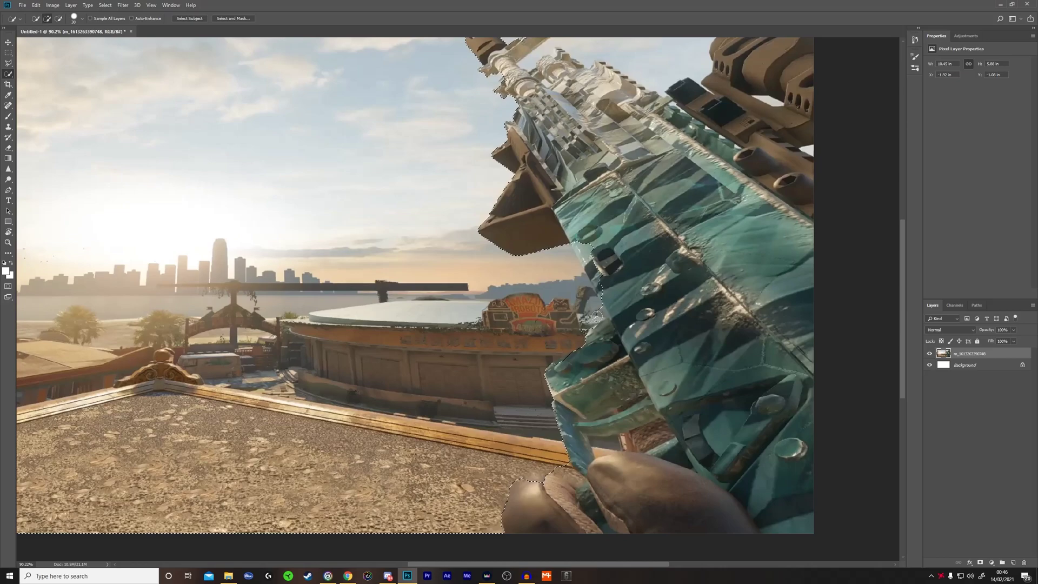
alt+click(614, 325)
drag(597, 330, 657, 282)
Subtract the front sight near the weapon's muzzle from the background selection, using a smaller Quick Selection brush
drag(574, 241, 550, 412)
key(bracketleft)
key(bracketleft)
key(bracketleft)
key(bracketleft)
drag(544, 208, 611, 216)
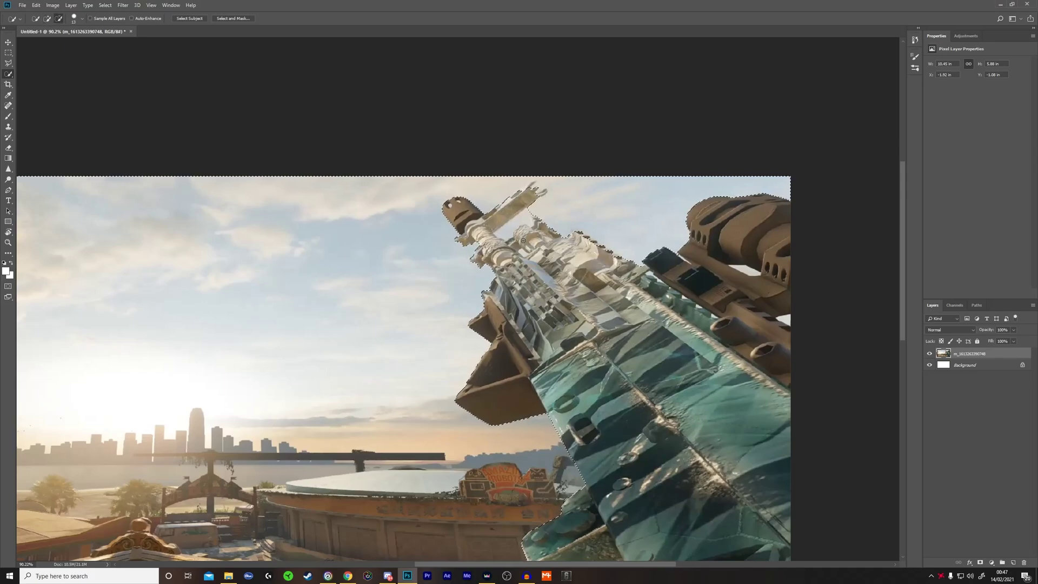
alt+click(542, 193)
alt+click(529, 187)
scroll(660, 290, down, 6)
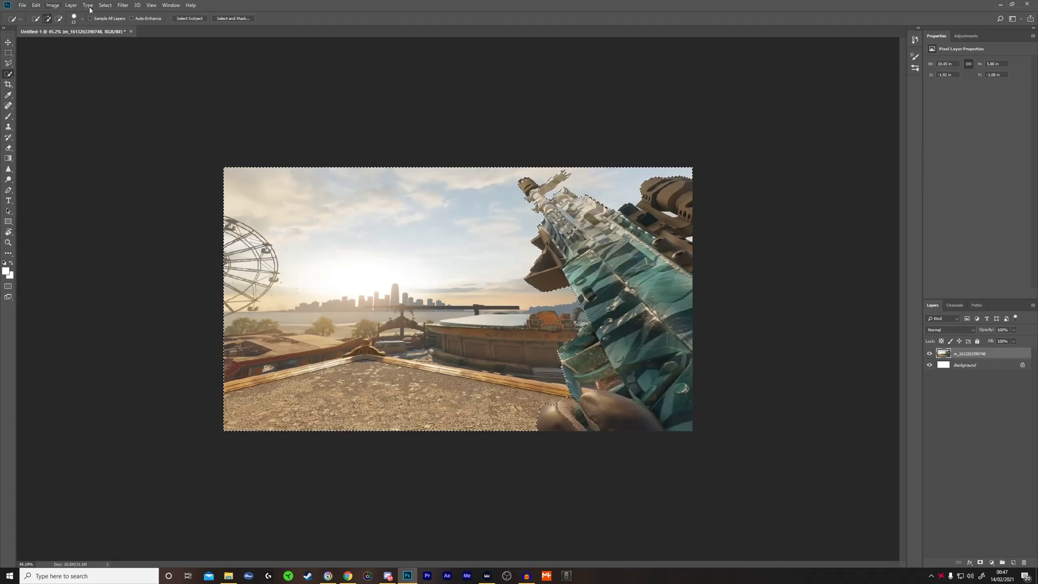
Apply a Box Blur with a radius of 5 pixels to the selected background
click(123, 6)
mouse_move(129, 97)
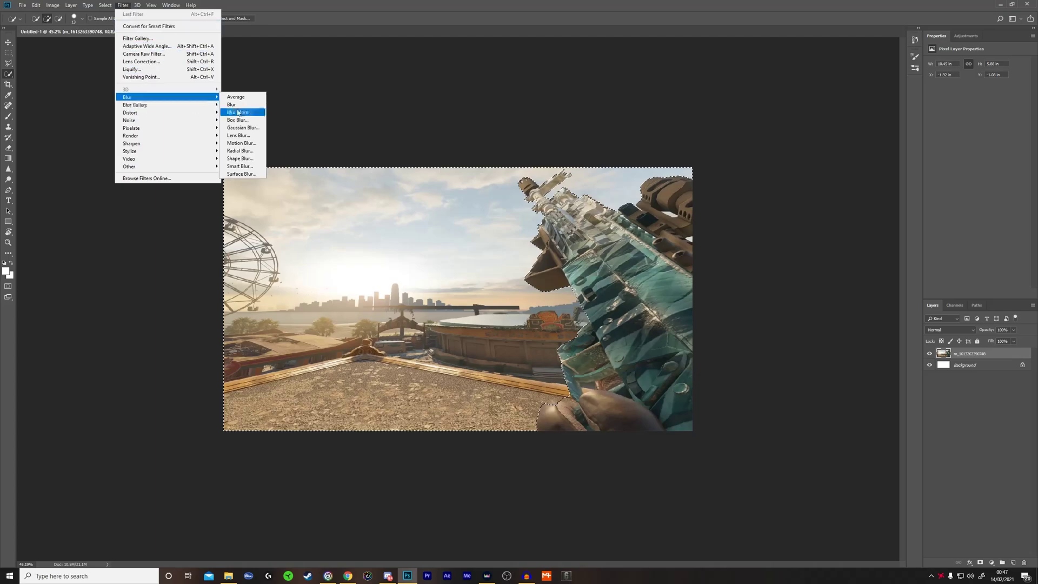
click(254, 120)
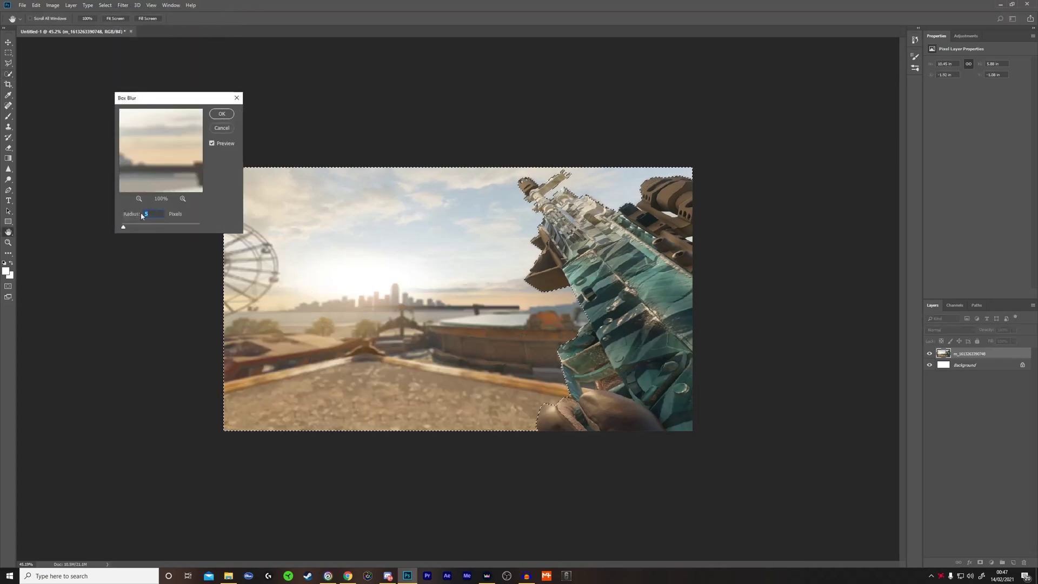
click(221, 114)
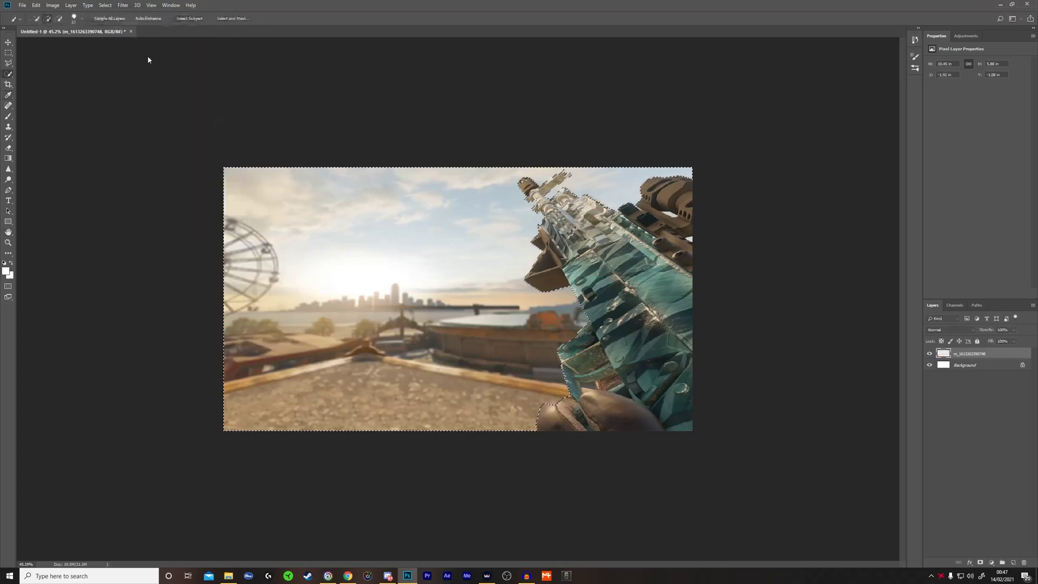
Apply a Motion Blur at a 2° angle to the selected background and switch to the Rectangular Marquee tool
click(124, 5)
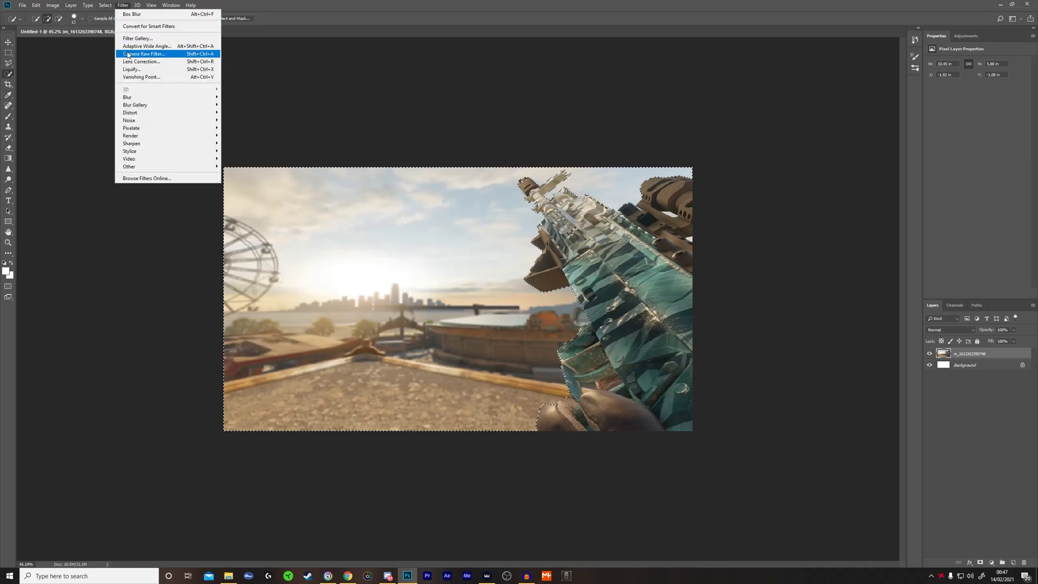
mouse_move(127, 98)
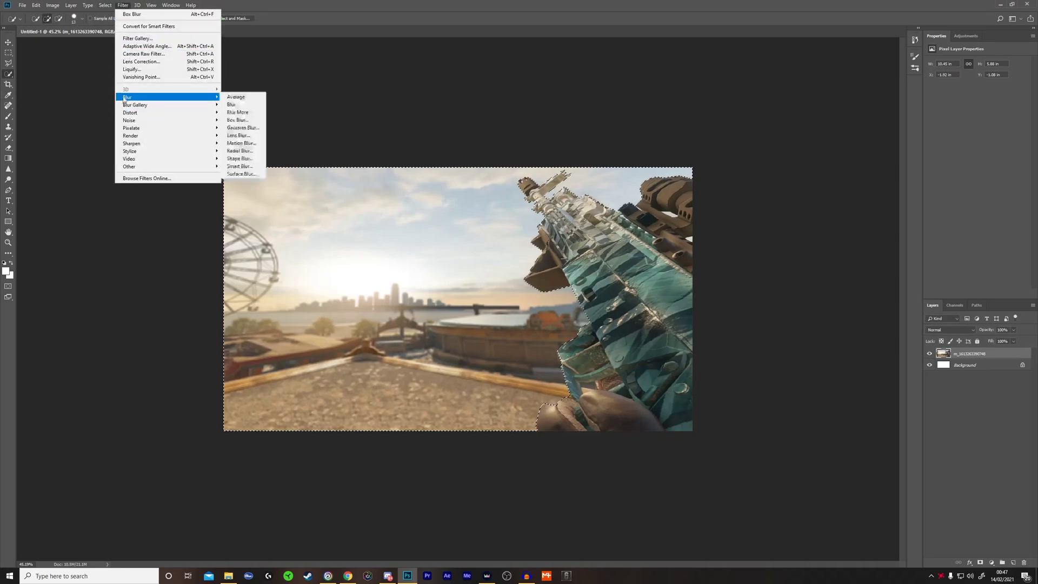
click(250, 144)
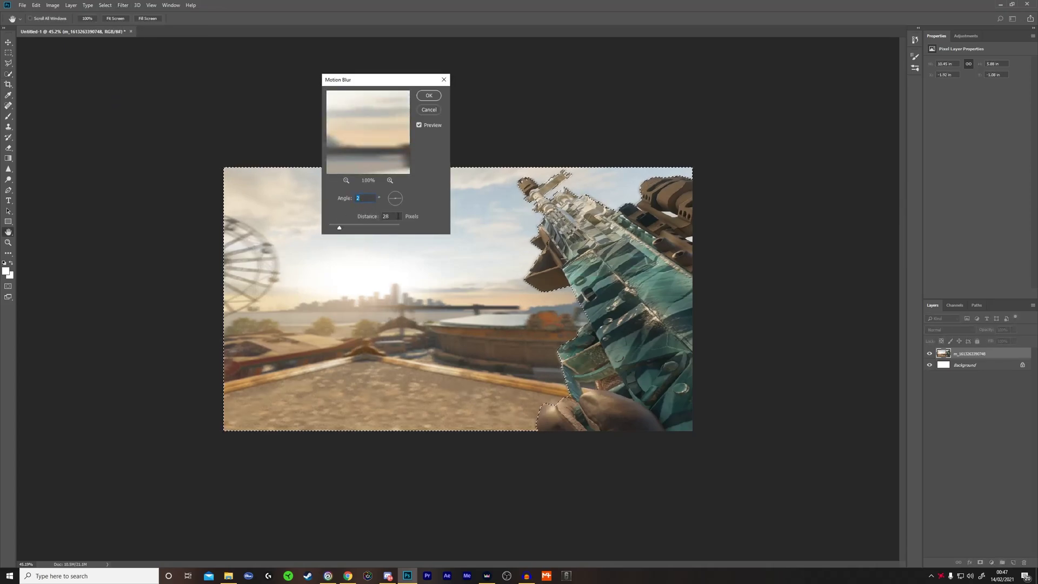
text(256)
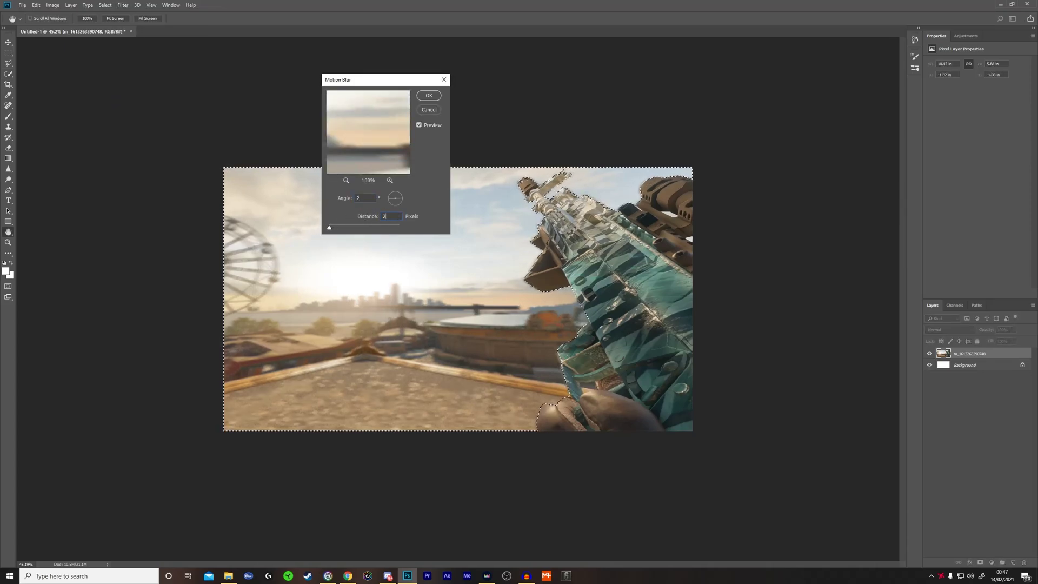
click(428, 96)
key(m)
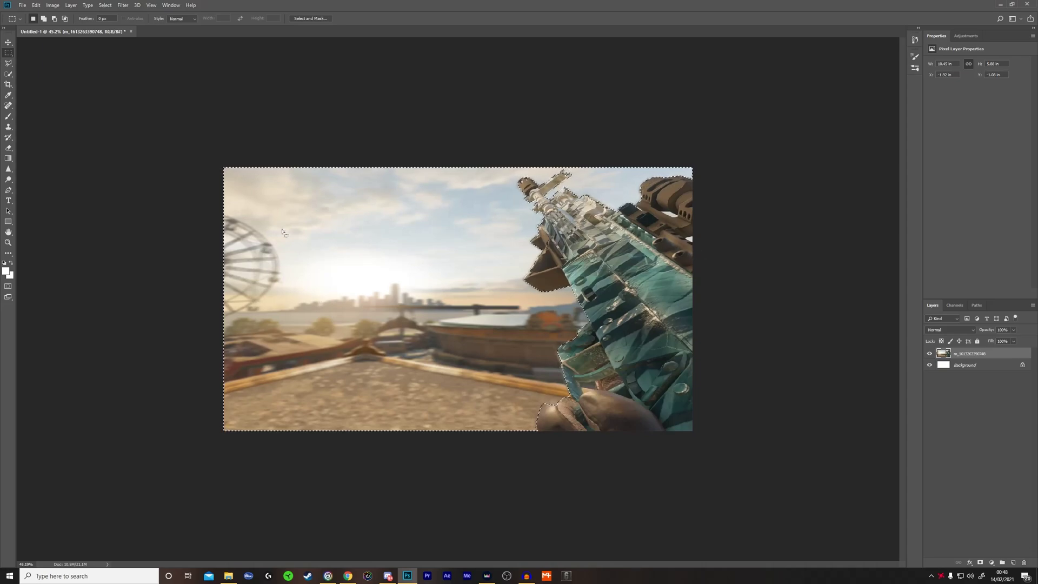
click(52, 6)
mouse_move(73, 30)
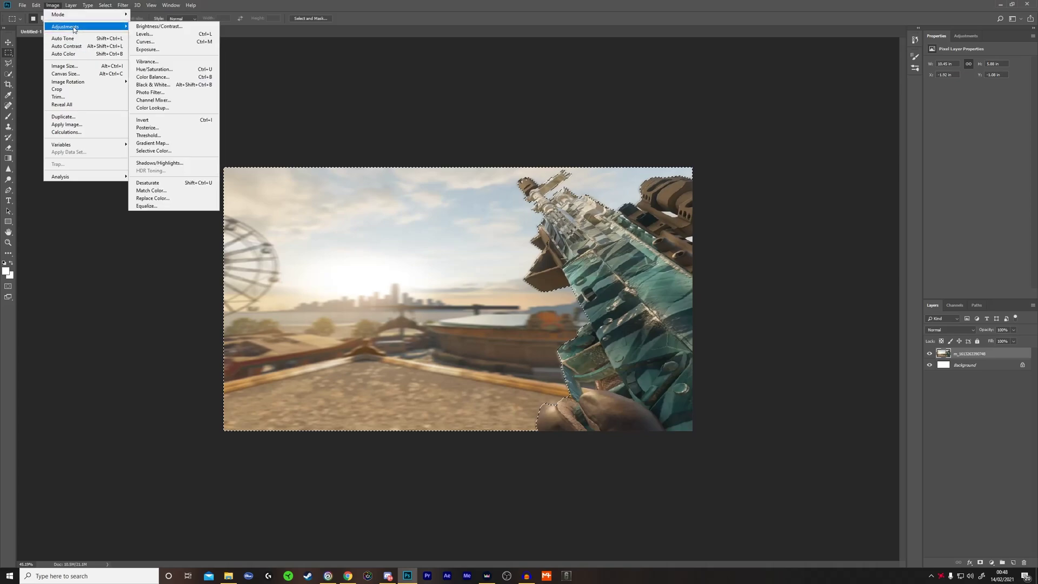
click(193, 87)
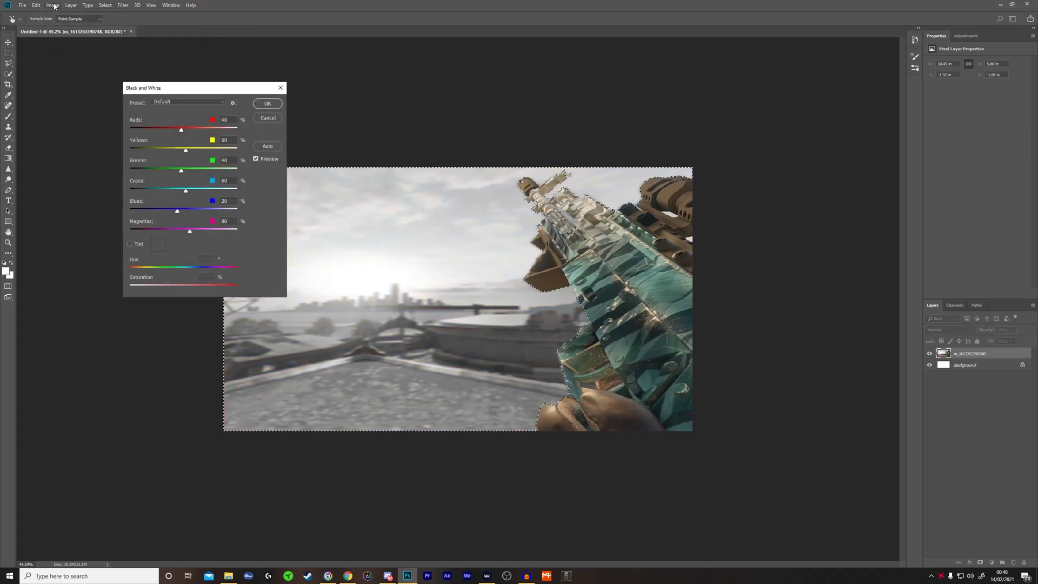
click(281, 88)
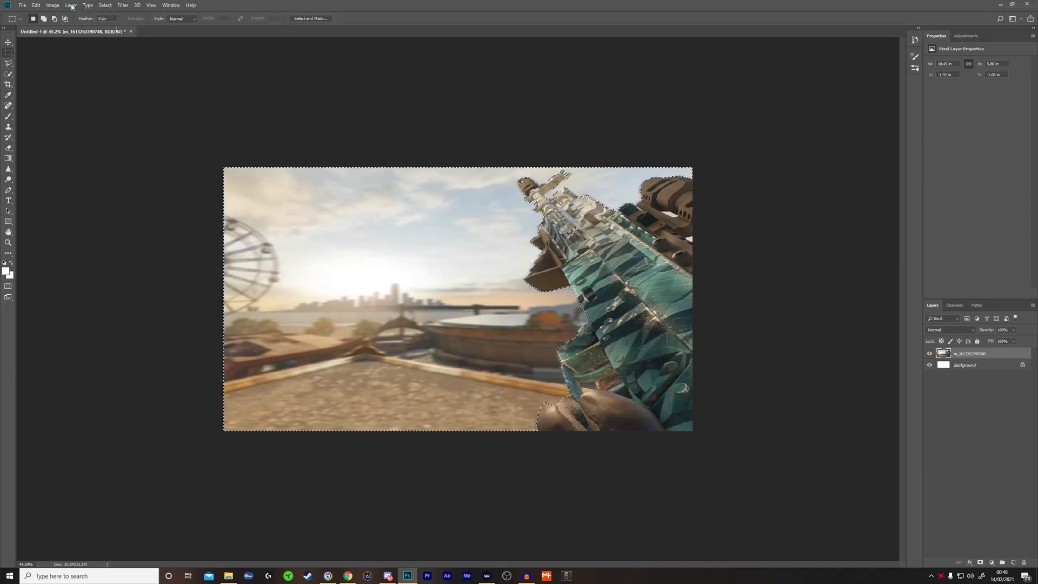
Shift the selected background's hue to +24 with Hue/Saturation
click(52, 6)
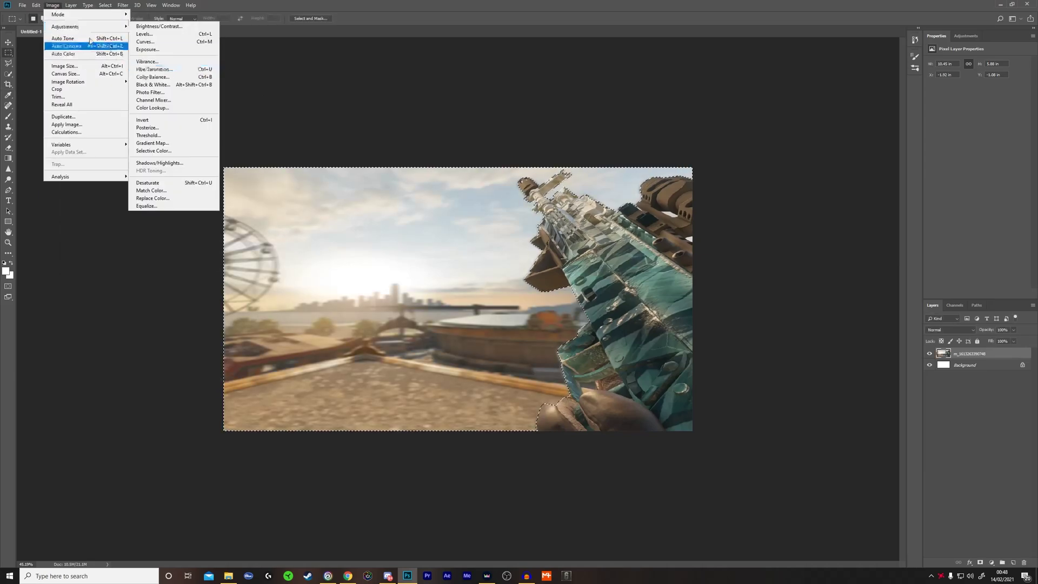
click(177, 72)
mouse_move(341, 157)
mouse_down()
mouse_move(324, 158)
mouse_move(366, 165)
mouse_move(308, 161)
mouse_move(350, 161)
mouse_up()
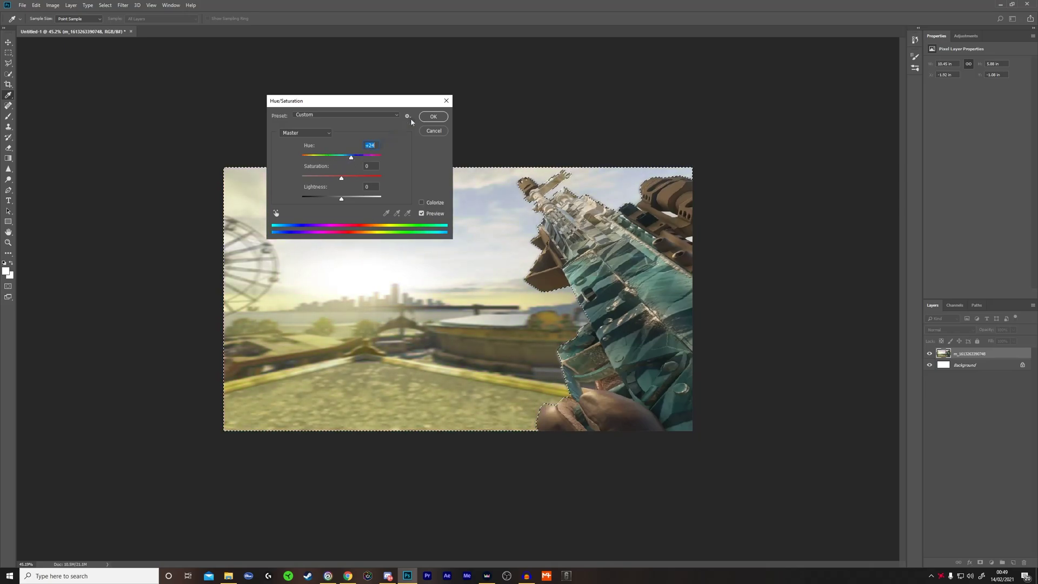
click(433, 116)
Start a Color Balance adjustment on the background and shift its shadows toward blue at +81
click(57, 9)
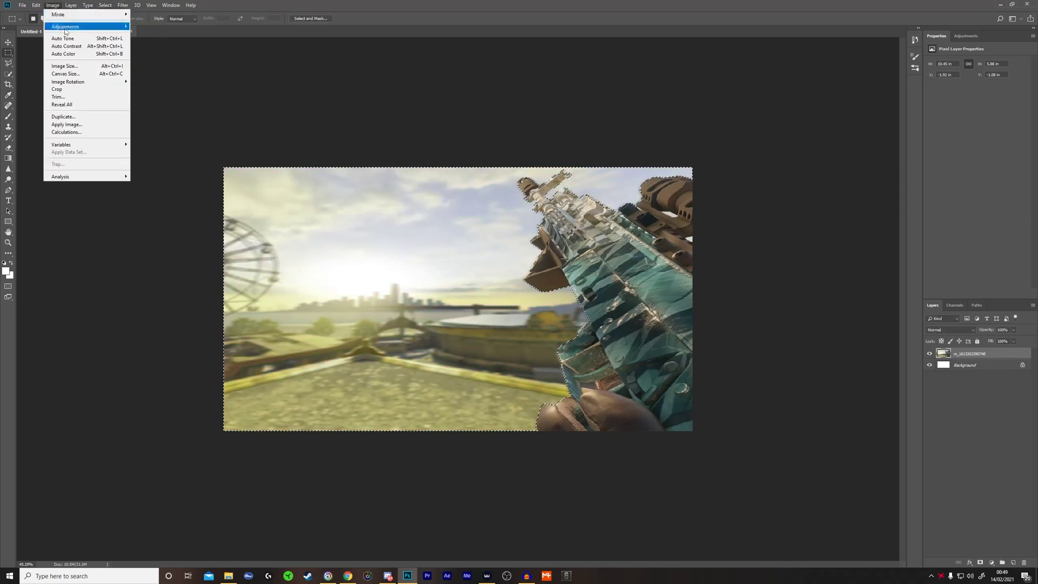
mouse_move(67, 27)
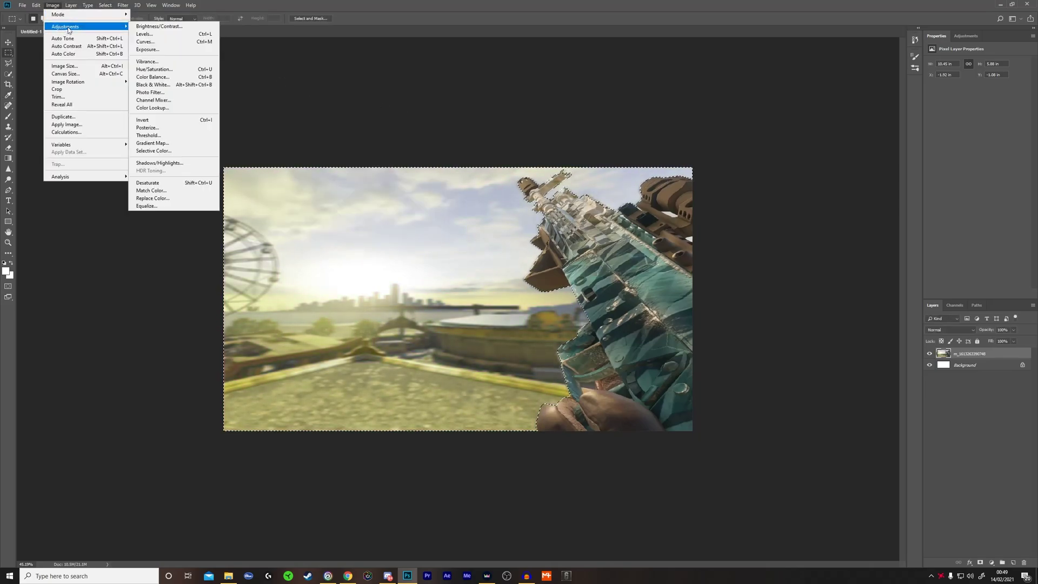
click(157, 77)
drag(422, 146, 458, 158)
click(360, 177)
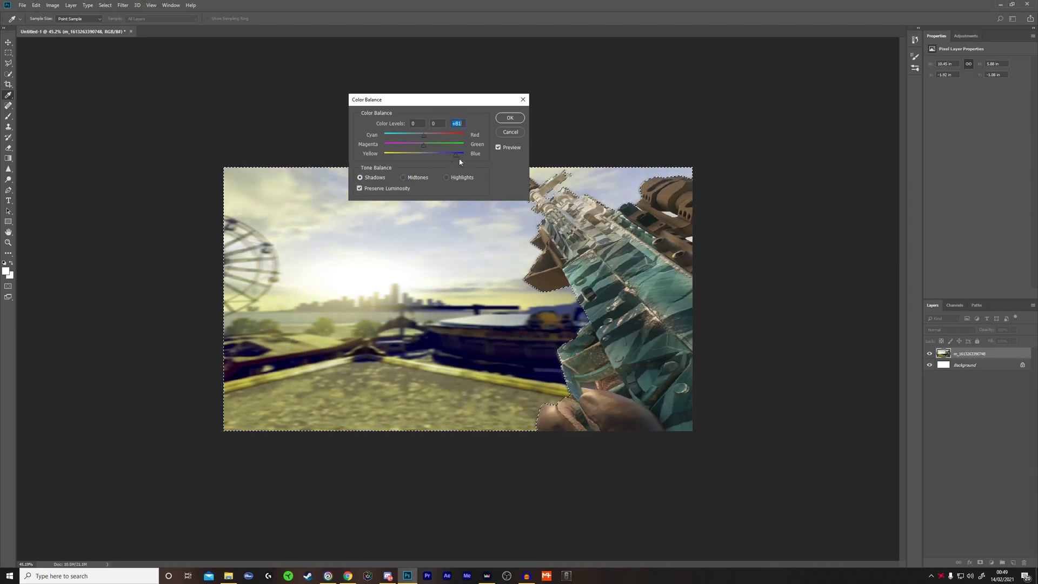
Shift the background's highlights toward blue and slightly toward magenta in the Color Balance adjustment
click(446, 178)
drag(424, 155, 434, 160)
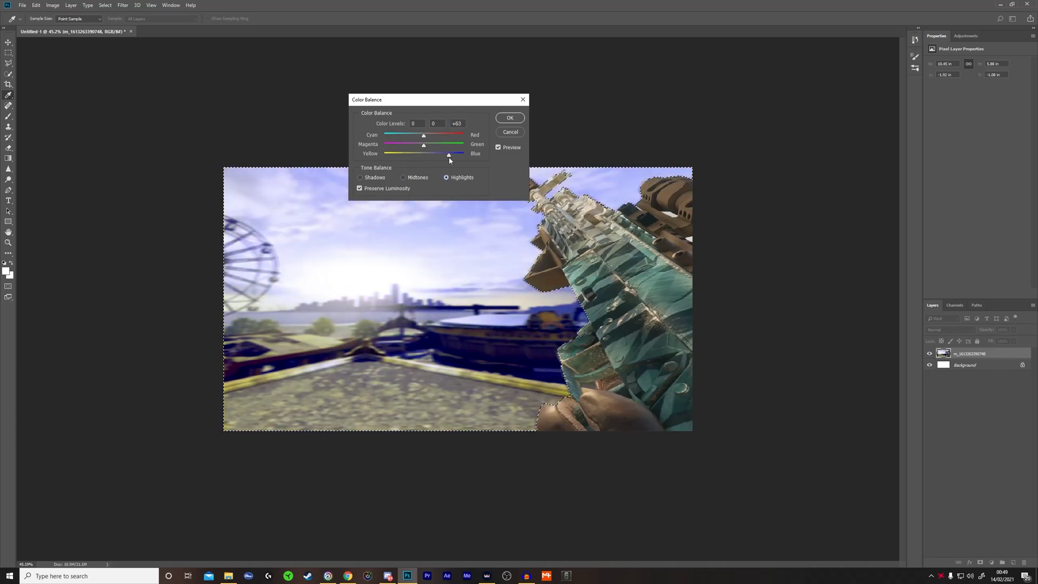
drag(442, 158, 441, 157)
mouse_move(424, 147)
mouse_down()
mouse_move(433, 139)
mouse_move(399, 157)
mouse_move(453, 154)
mouse_move(422, 146)
mouse_up()
Set the background's shadow color levels to -7, -8 and +78 and apply the Color Balance adjustment
click(359, 178)
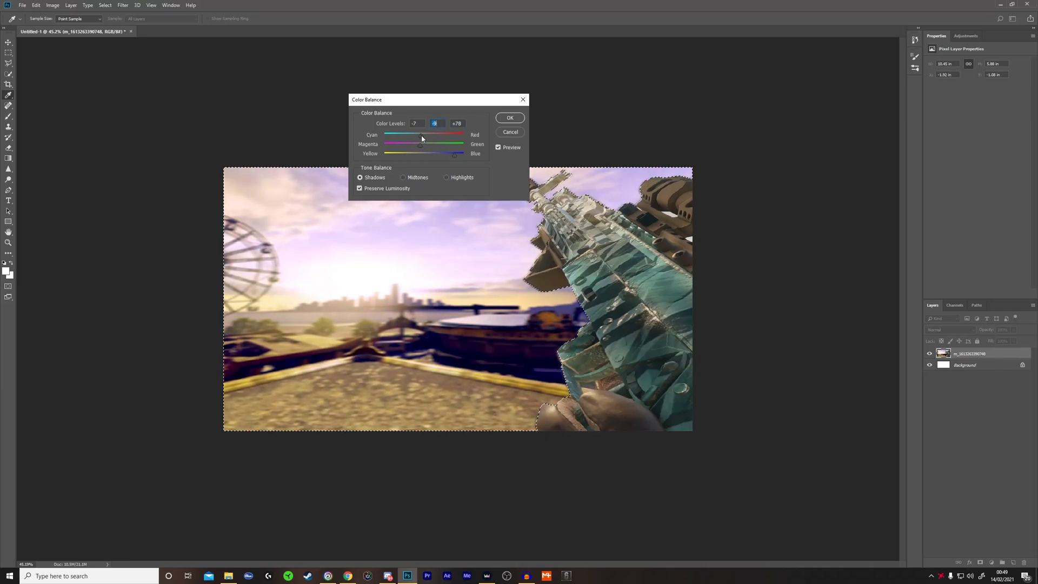
click(510, 117)
key(m)
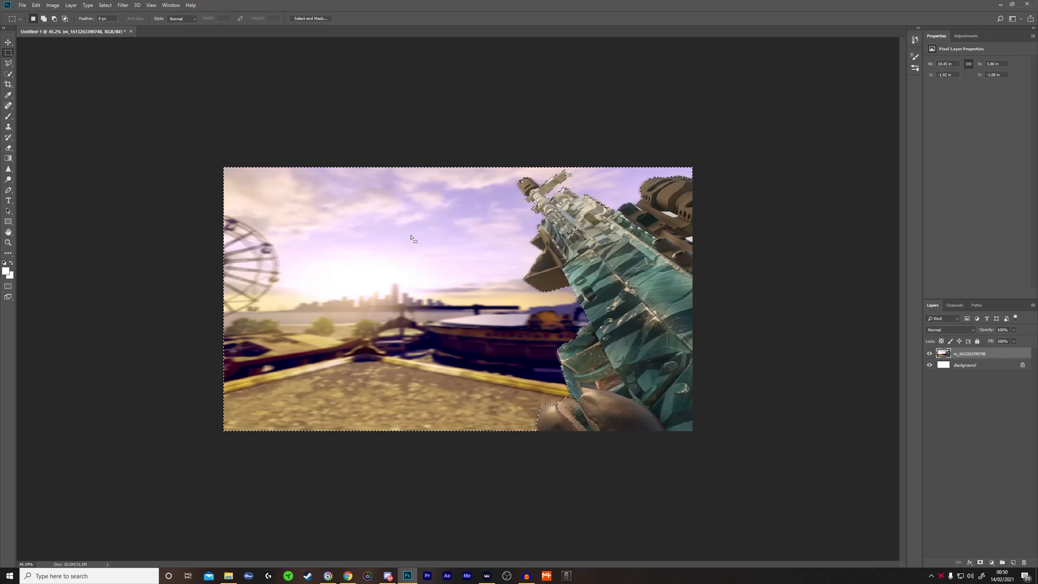
Invert the selection to the weapon and apply a Color Balance adjustment shifting its highlights toward blue, magenta and red
key(ctrl+shift+i)
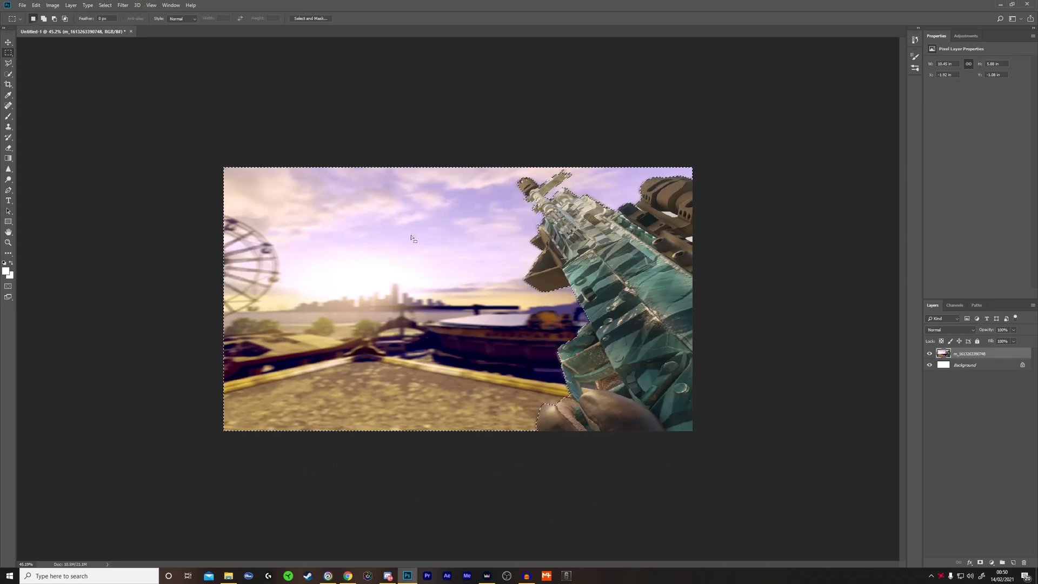
key(ctrl+shift+i)
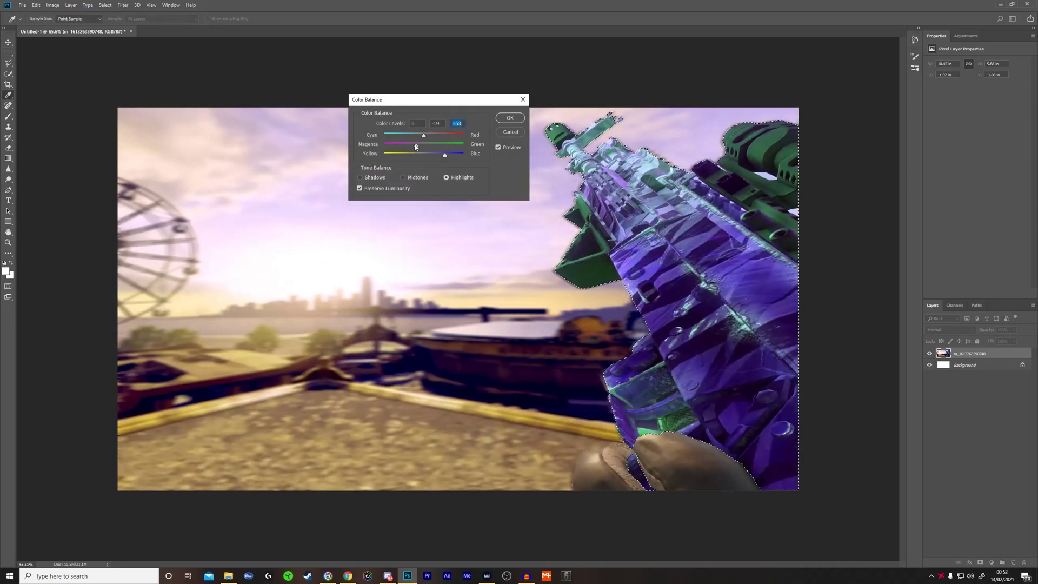
drag(414, 146, 411, 147)
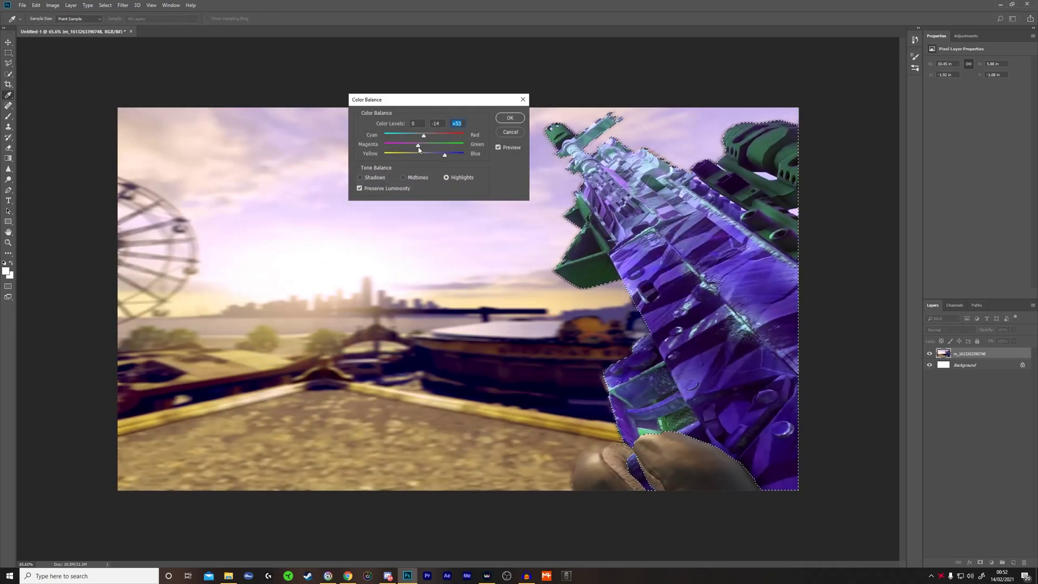
drag(423, 134, 434, 139)
click(505, 120)
Apply the Sharpen filter to the selected weapon
key(m)
scroll(524, 252, down, 2)
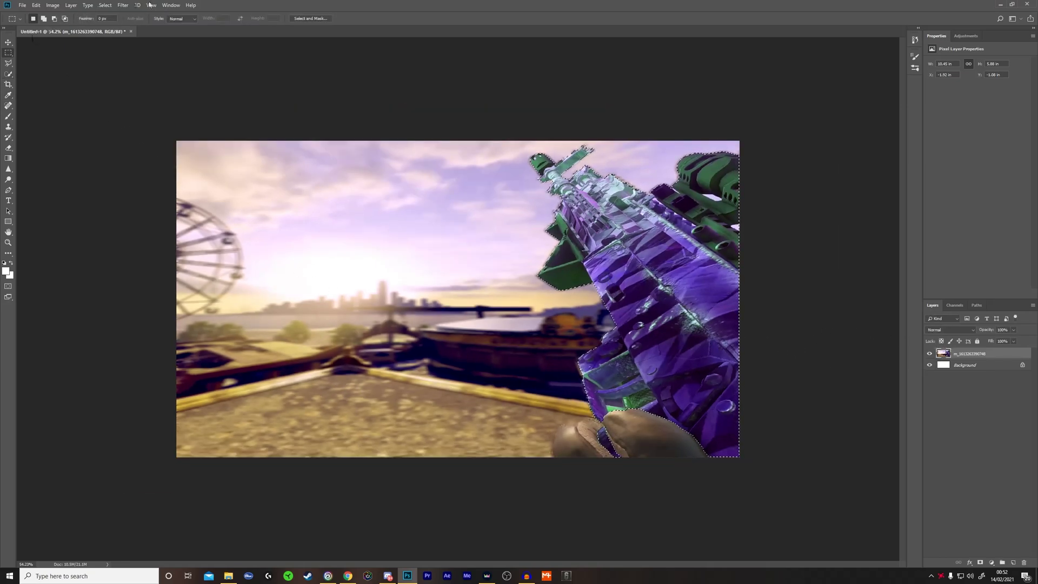
click(122, 5)
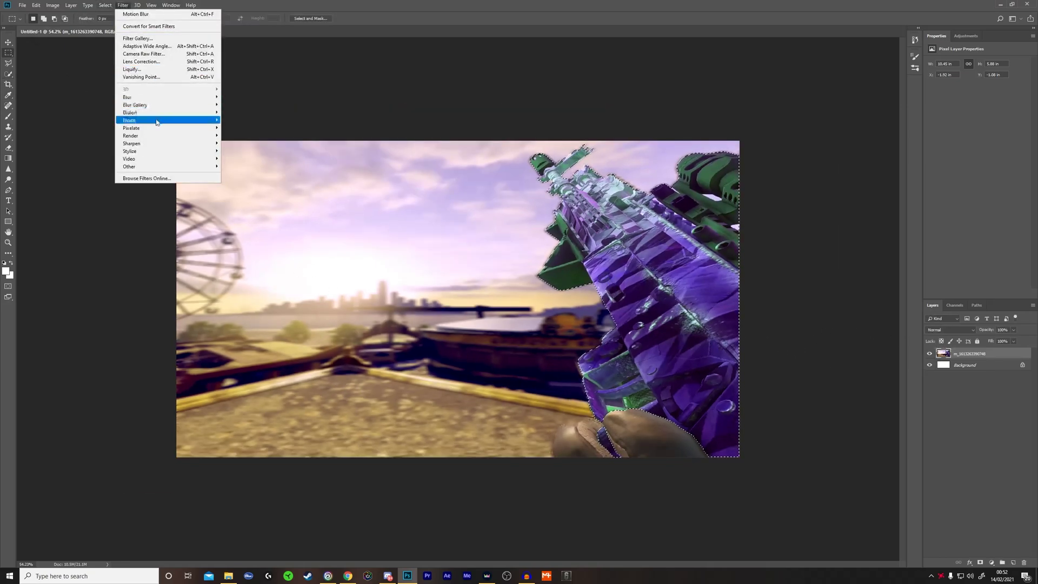
mouse_move(157, 143)
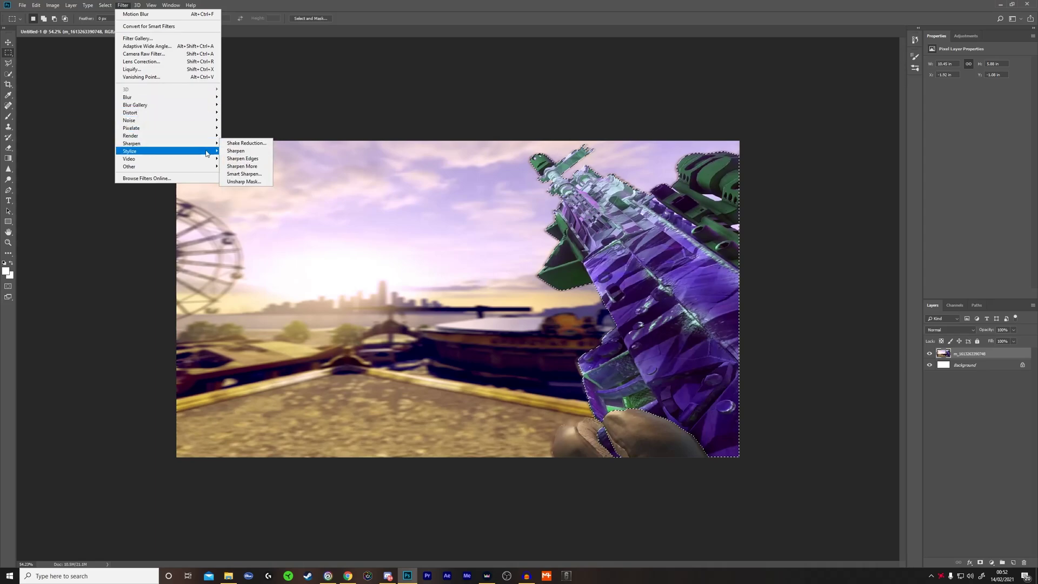
click(244, 151)
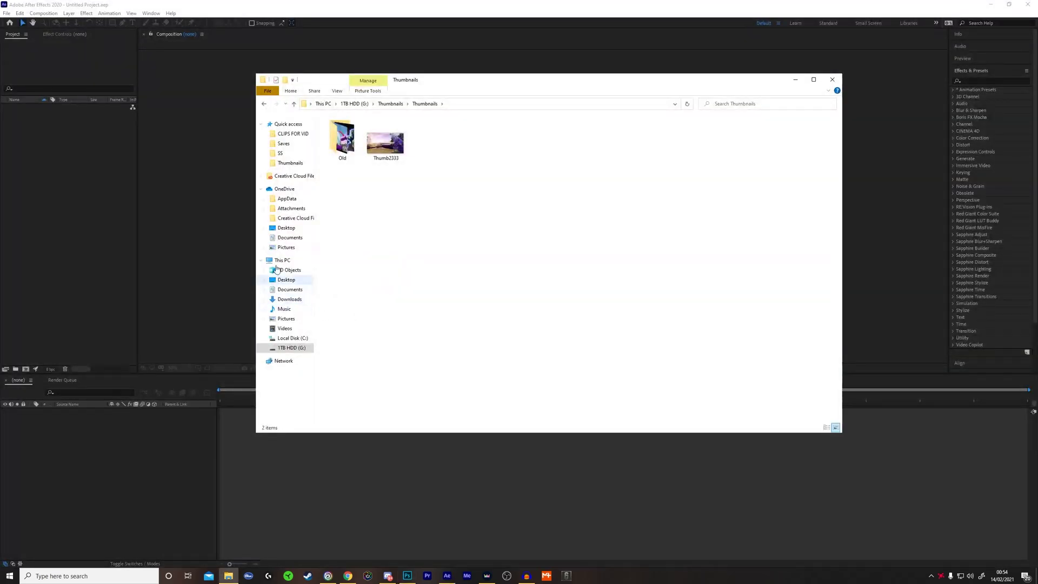
Import the Thumb2333 image from the Thumbnails folder into After Effects and create a composition from it
key(Escape)
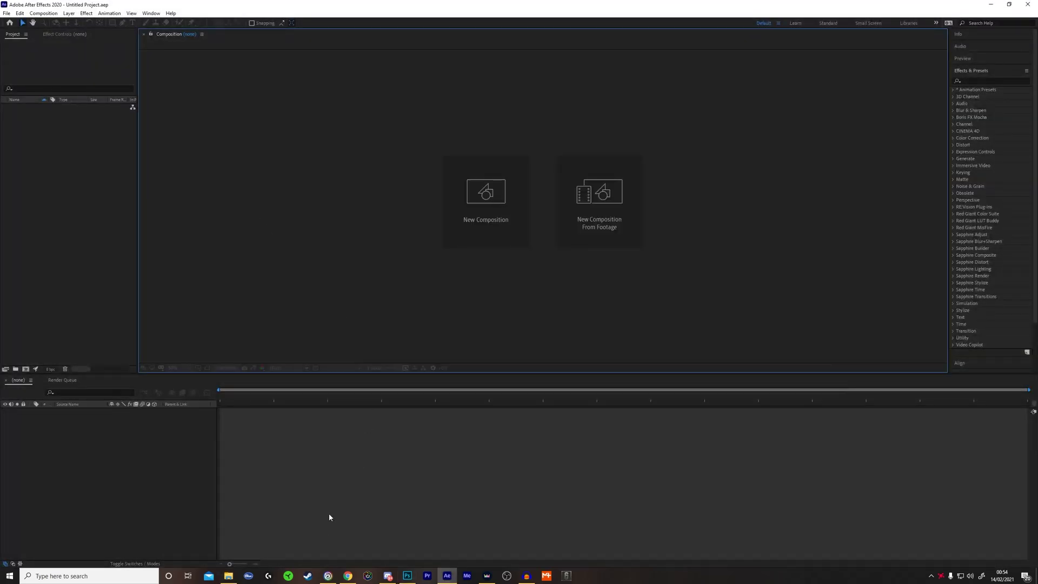
click(230, 575)
drag(387, 147, 122, 180)
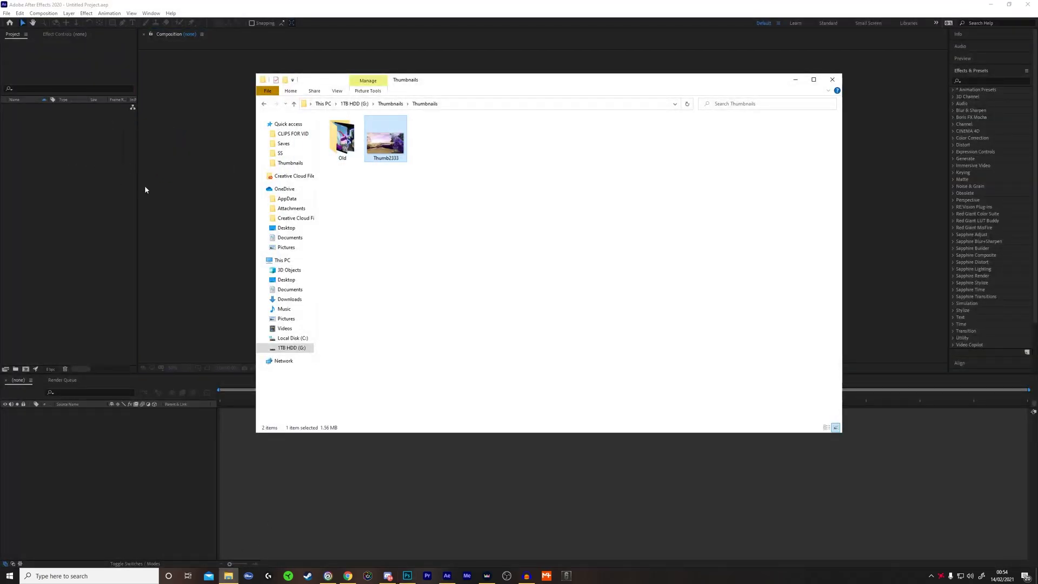
drag(165, 233, 38, 114)
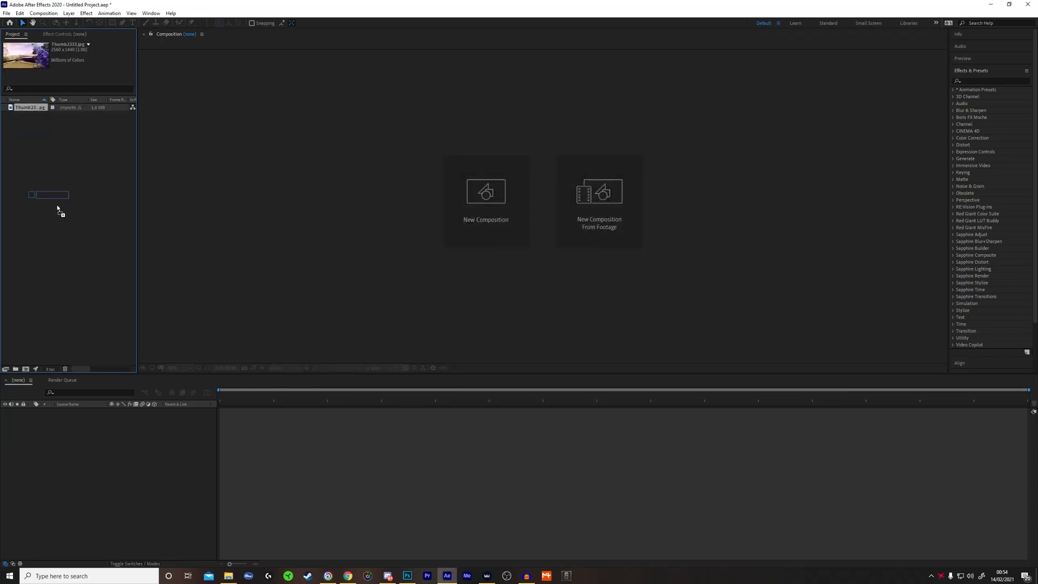
drag(18, 372, 17, 371)
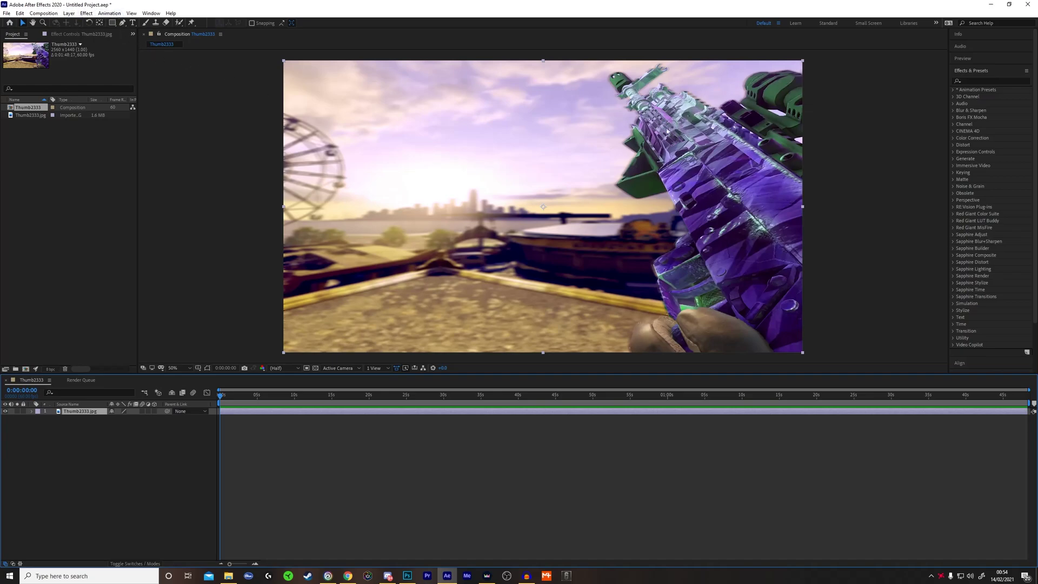
Start a Pen mask on the Thumb2333.jpg layer, tracing the outline of the weapon's scope from the image edge
key(g)
scroll(919, 64, up, 2)
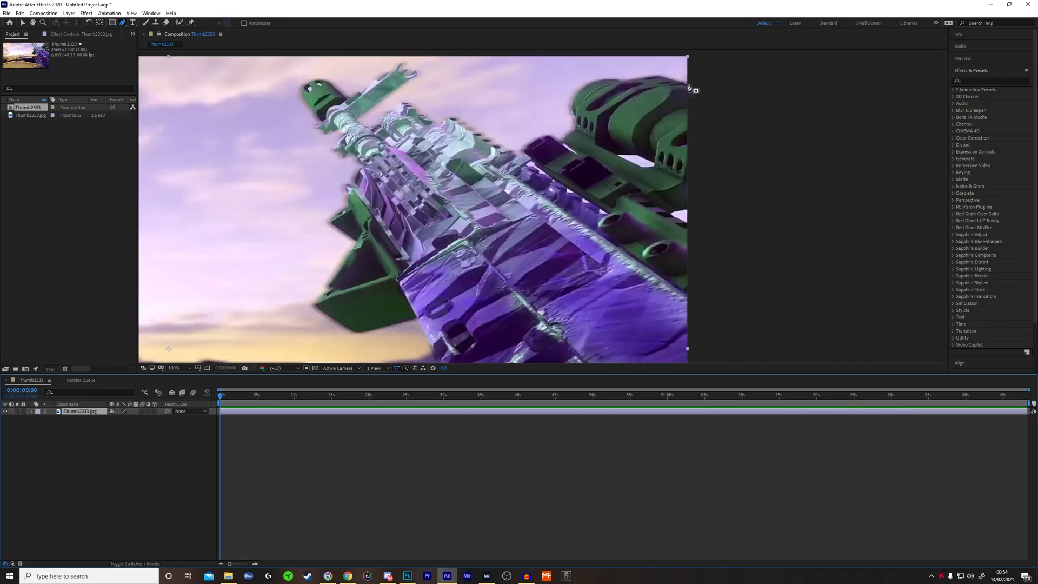
click(687, 84)
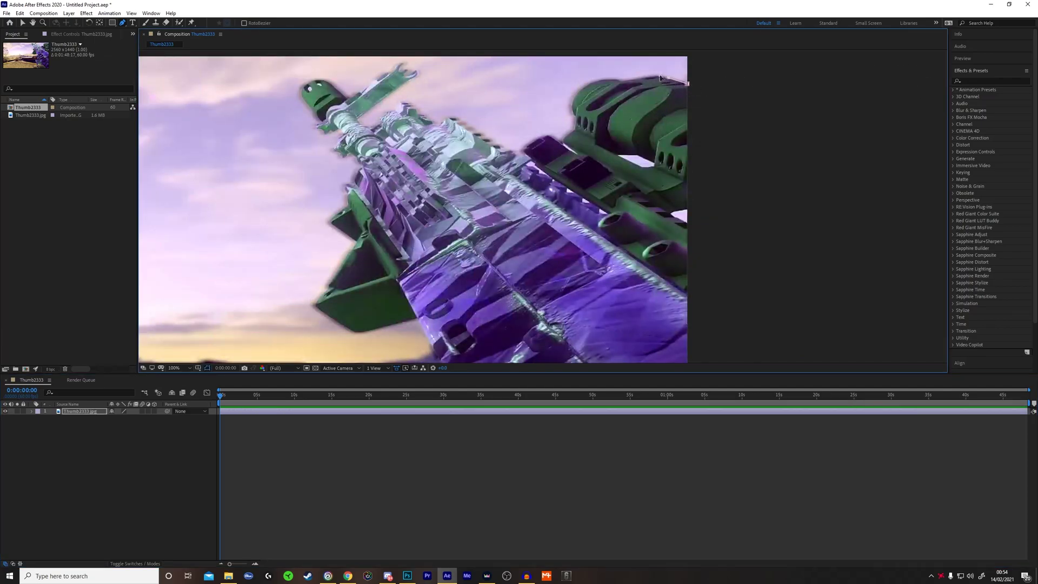
click(576, 117)
click(573, 129)
click(563, 139)
click(556, 140)
click(547, 136)
click(535, 141)
click(527, 146)
click(524, 155)
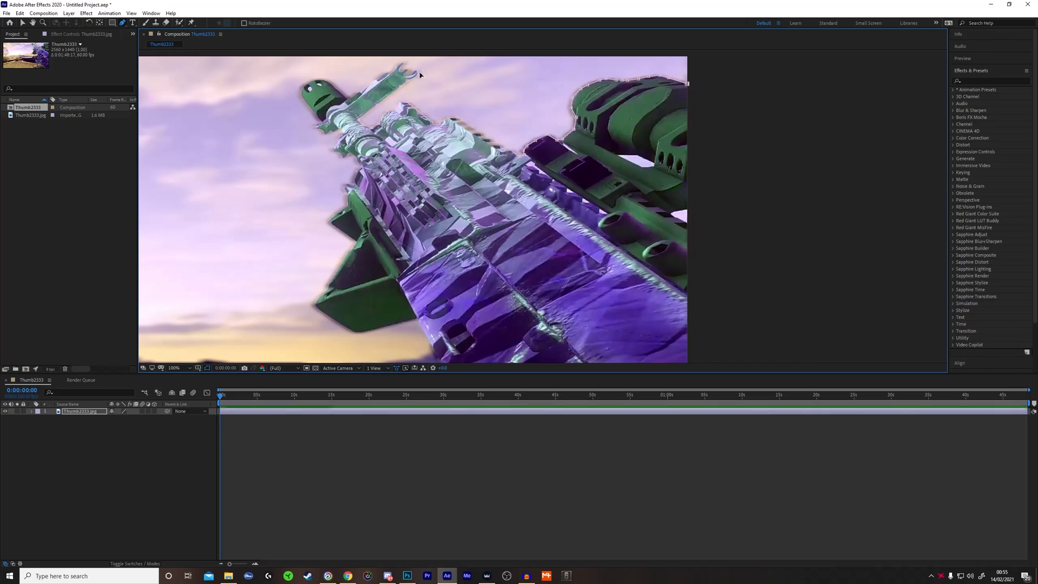
Continue the mask path around the front sight, muzzle, barrel and green foregrip down to the magazine
scroll(410, 75, up, 4)
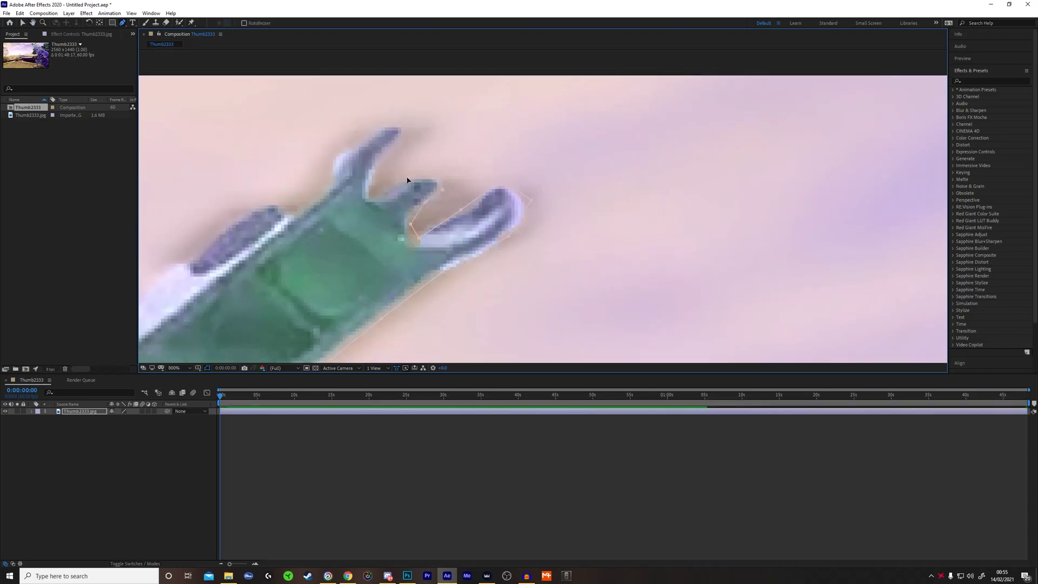
scroll(468, 205, down, 4)
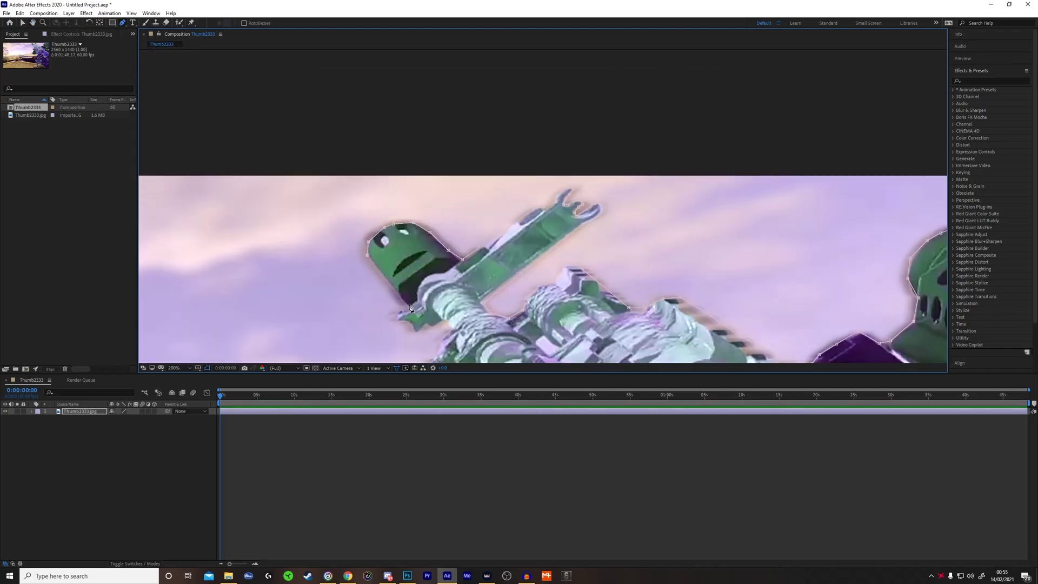
scroll(411, 292, down, 2)
scroll(459, 324, down, 3)
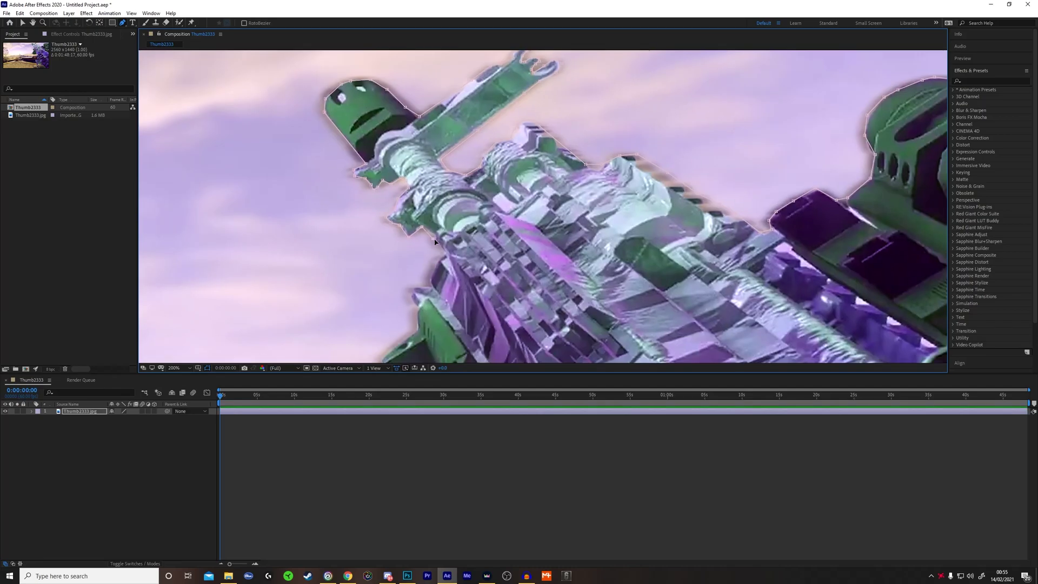
scroll(356, 261, down, 4)
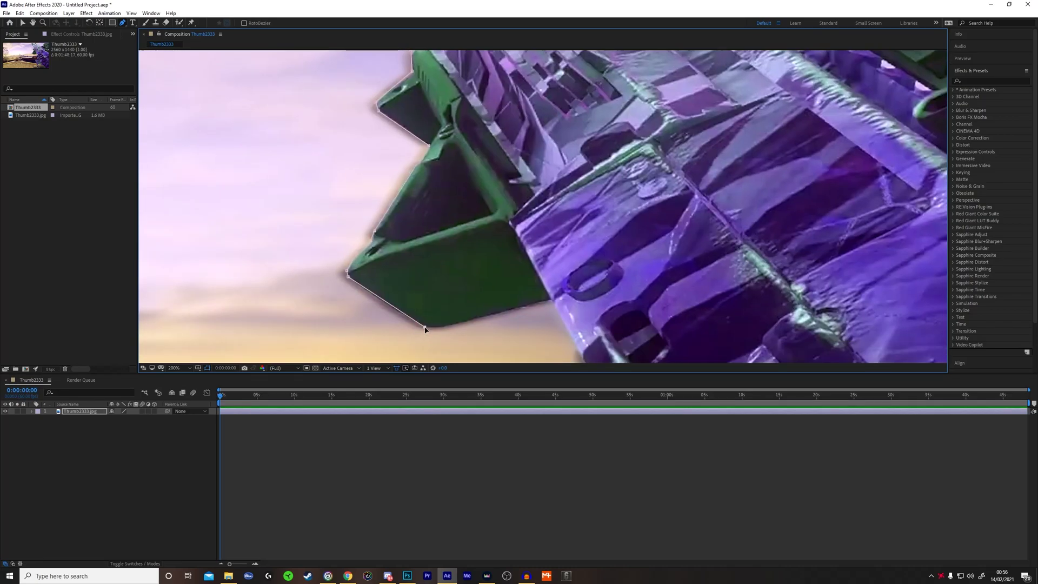
scroll(426, 331, down, 5)
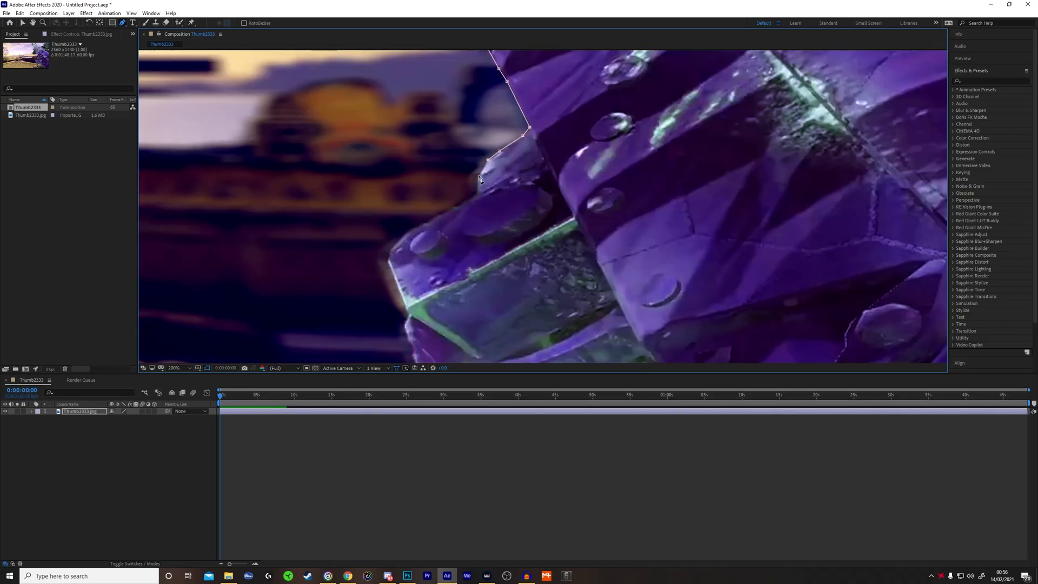
scroll(409, 173, down, 3)
Finish the mask path along the magazine and around the gloved hand to the image's lower edge
click(395, 181)
drag(432, 215, 424, 134)
click(404, 169)
click(424, 254)
click(449, 310)
drag(464, 305, 454, 222)
click(414, 226)
click(396, 232)
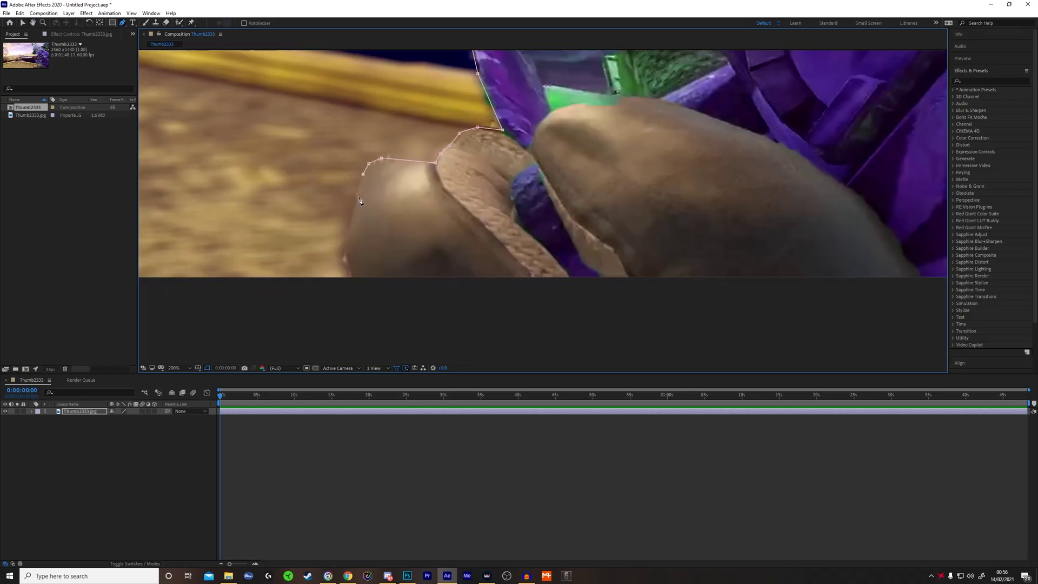
key(shift+/)
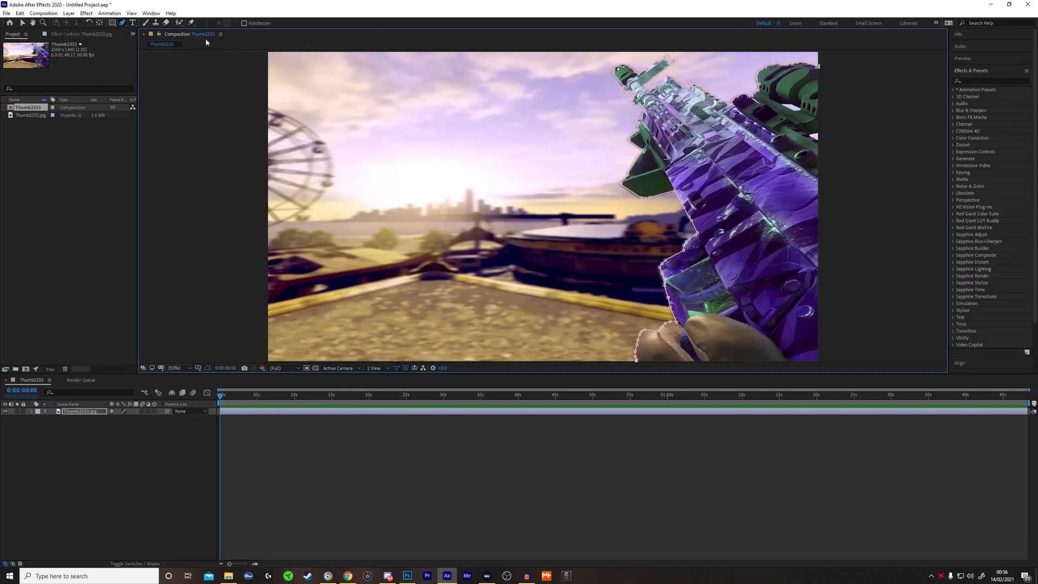
Add the Video Copilot Saber effect to the masked layer and set its composite settings to Add
click(81, 13)
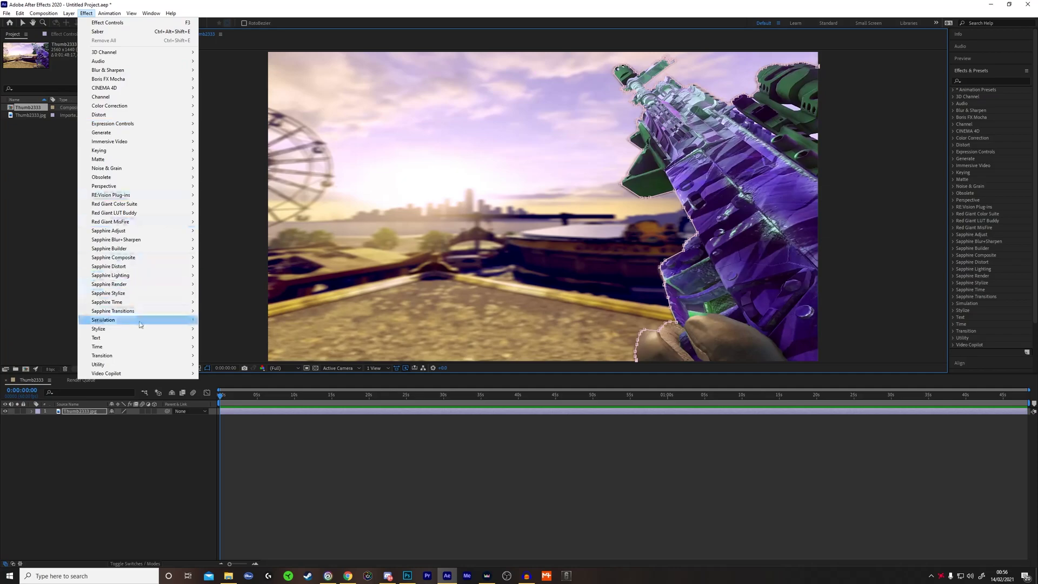
mouse_move(162, 373)
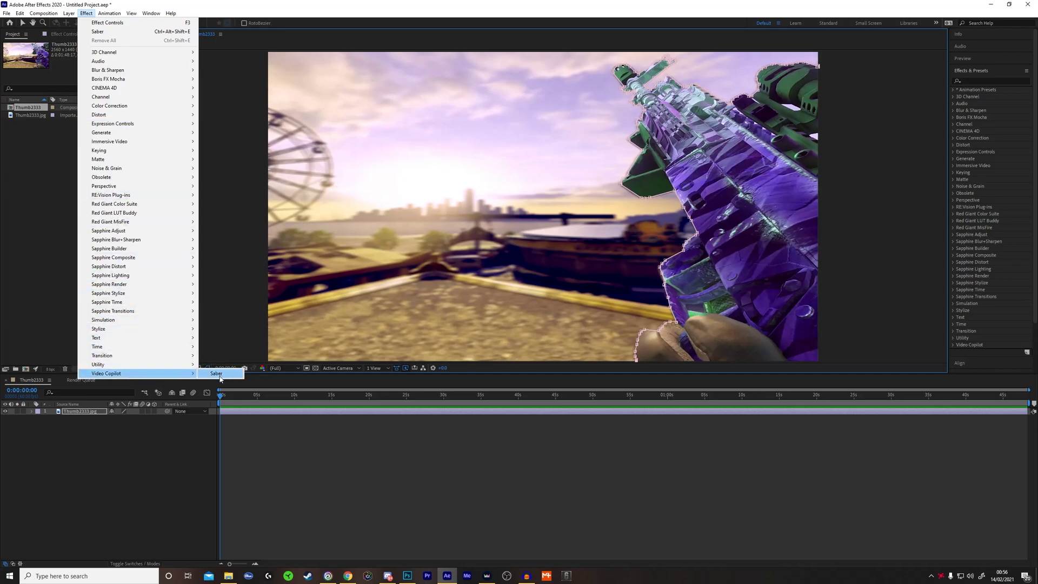
click(216, 374)
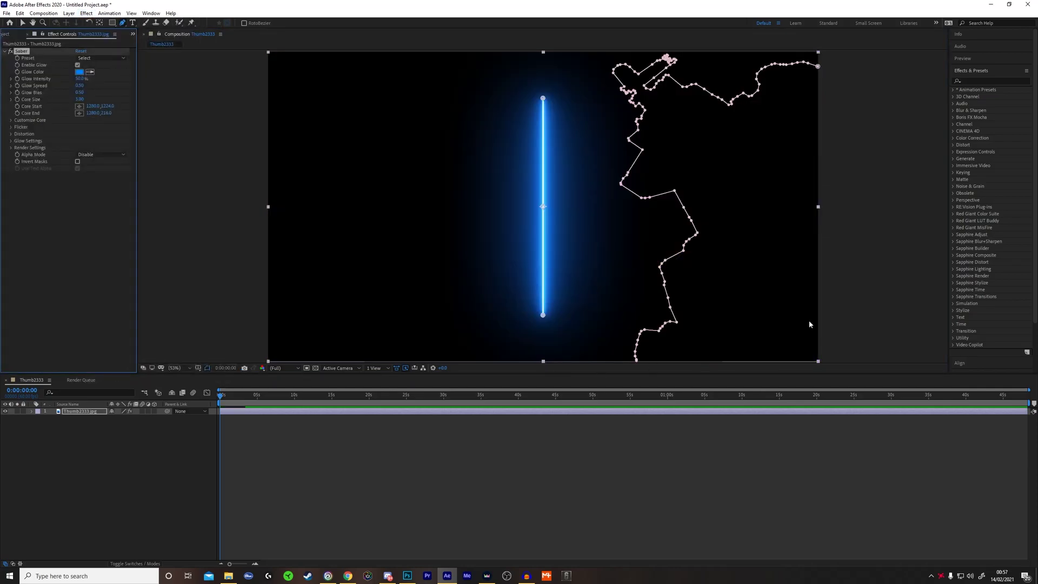
click(11, 147)
click(82, 217)
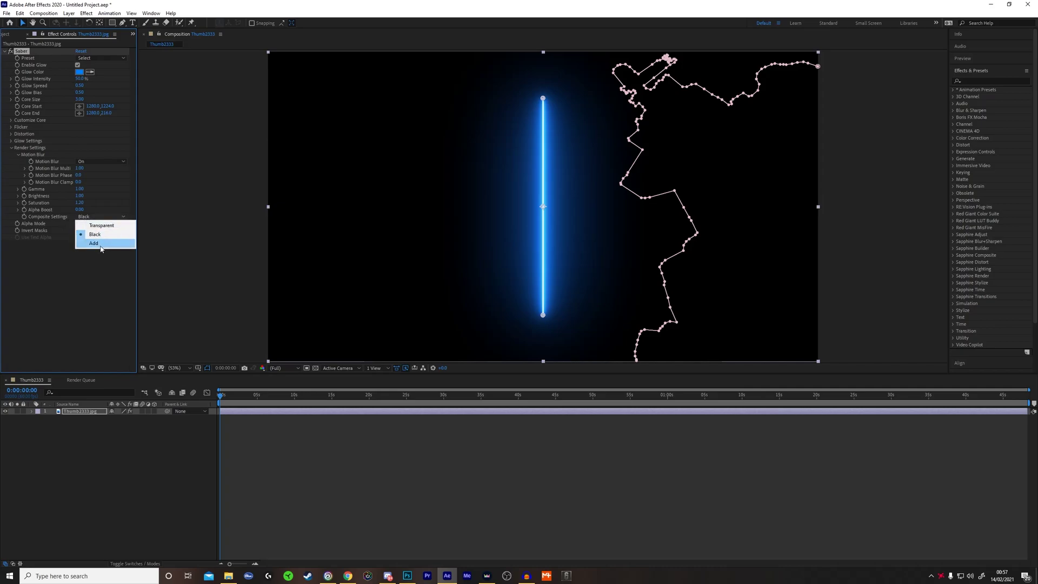
click(100, 245)
click(11, 148)
Set the Saber core type to Layer Masks and hide the mask outline in the composition view
click(10, 120)
click(87, 127)
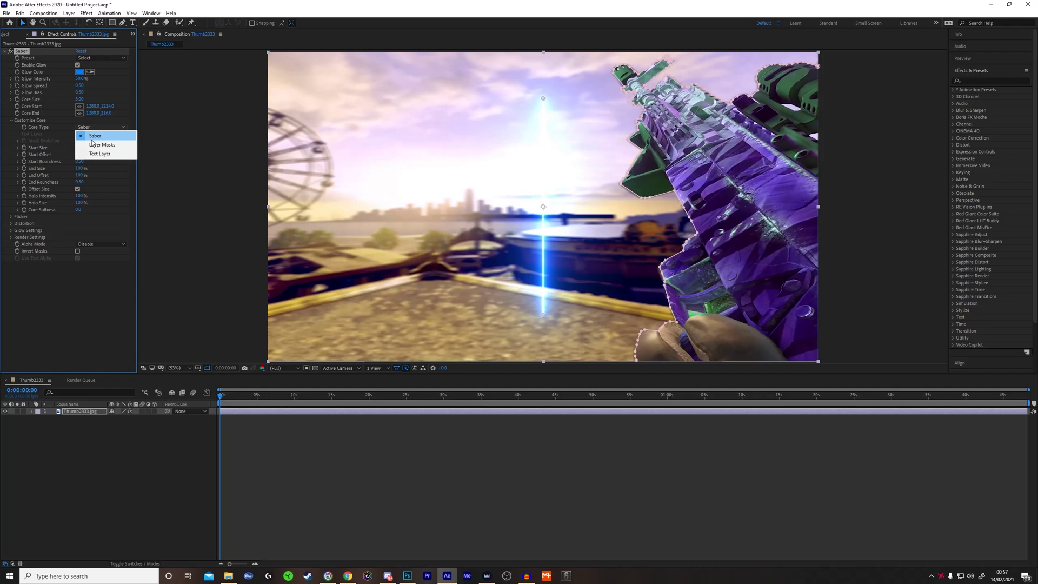
click(98, 145)
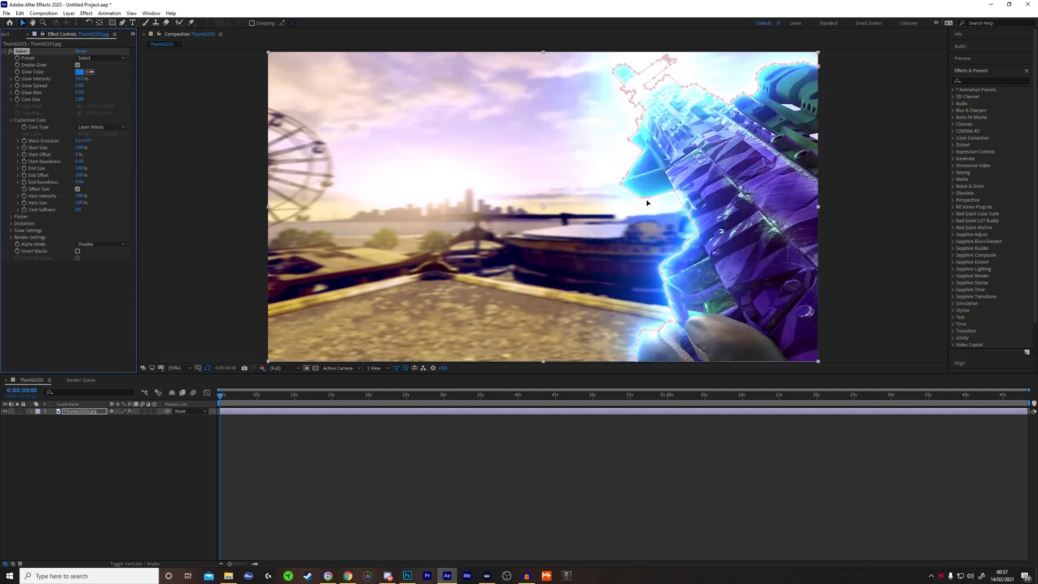
click(208, 369)
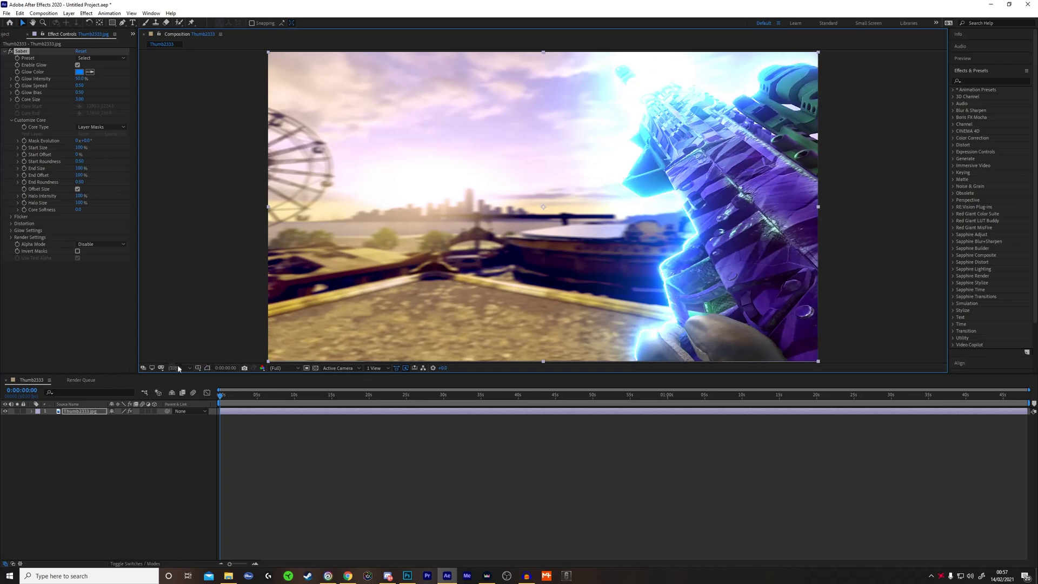
Try the Arc Reactor and Core presets for the Saber glow
click(95, 58)
click(96, 85)
click(98, 59)
click(92, 76)
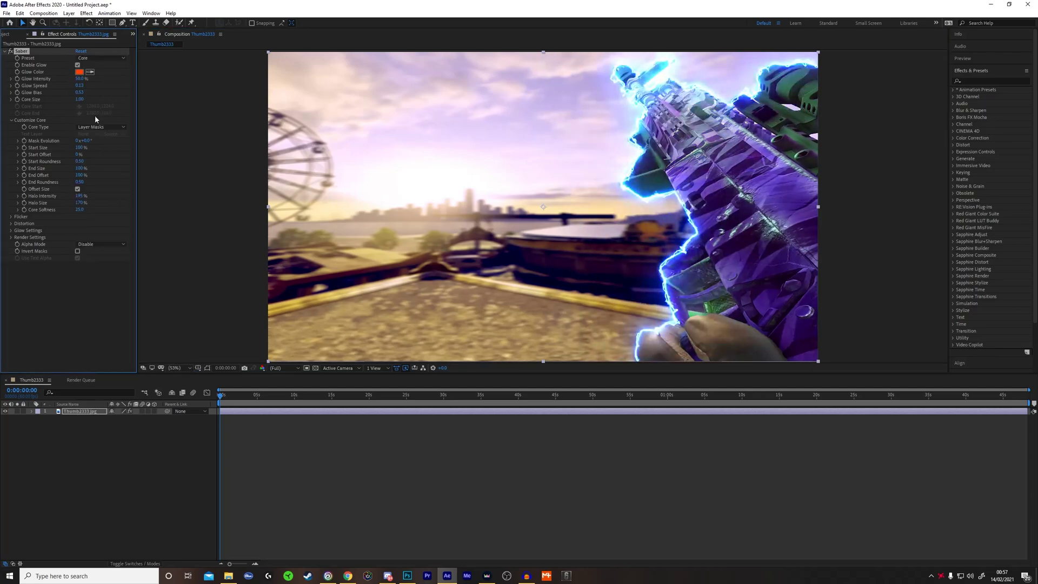
Set the Saber preset to Energize and check the glow up close on the weapon
click(90, 59)
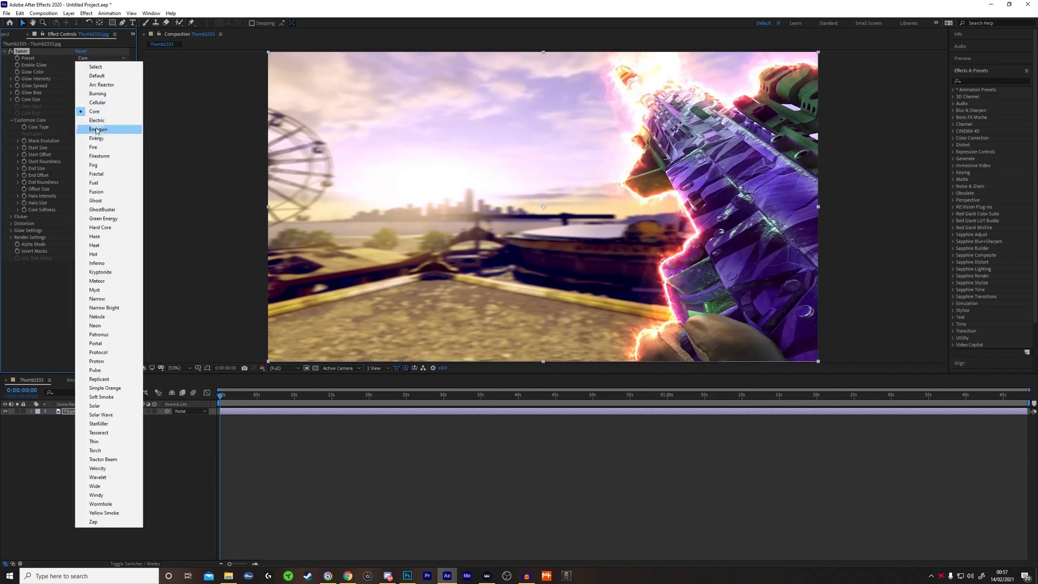
click(100, 130)
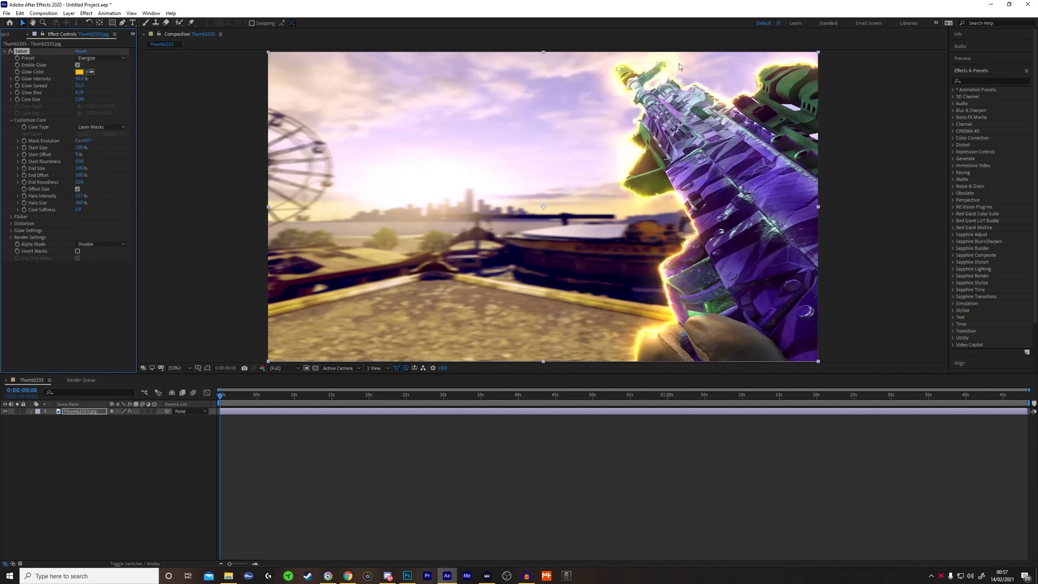
scroll(671, 65, up, 2)
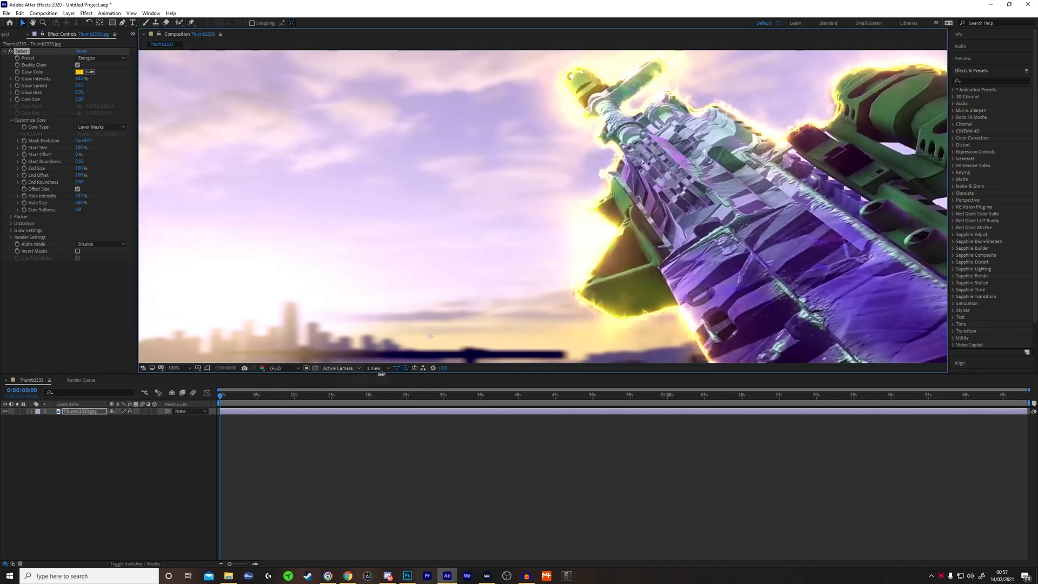
Delete the mask point between the muzzle and front sight, and fit the whole composition in the view
click(208, 367)
click(610, 87)
key(Delete)
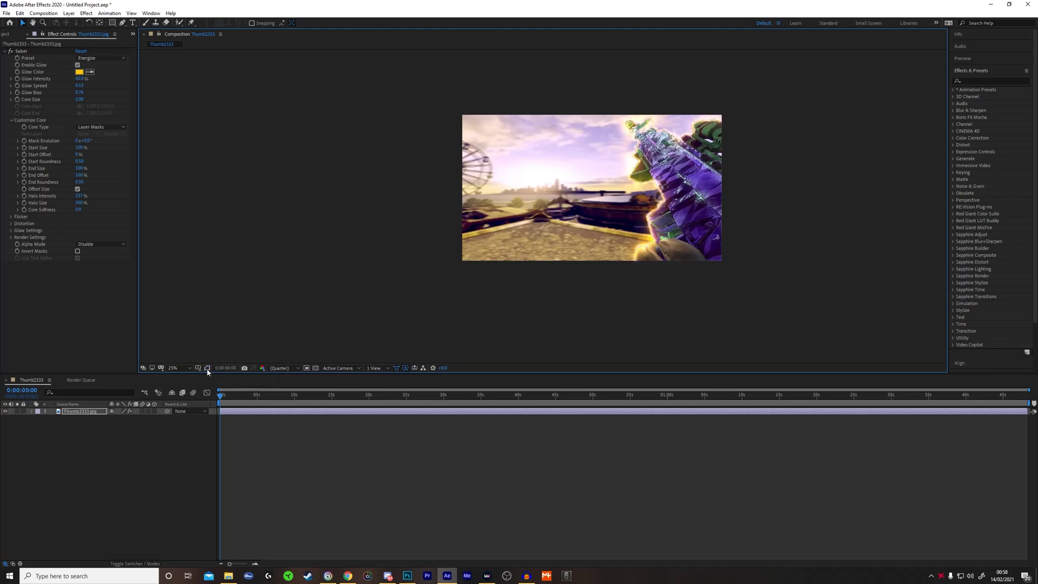
click(179, 367)
click(178, 376)
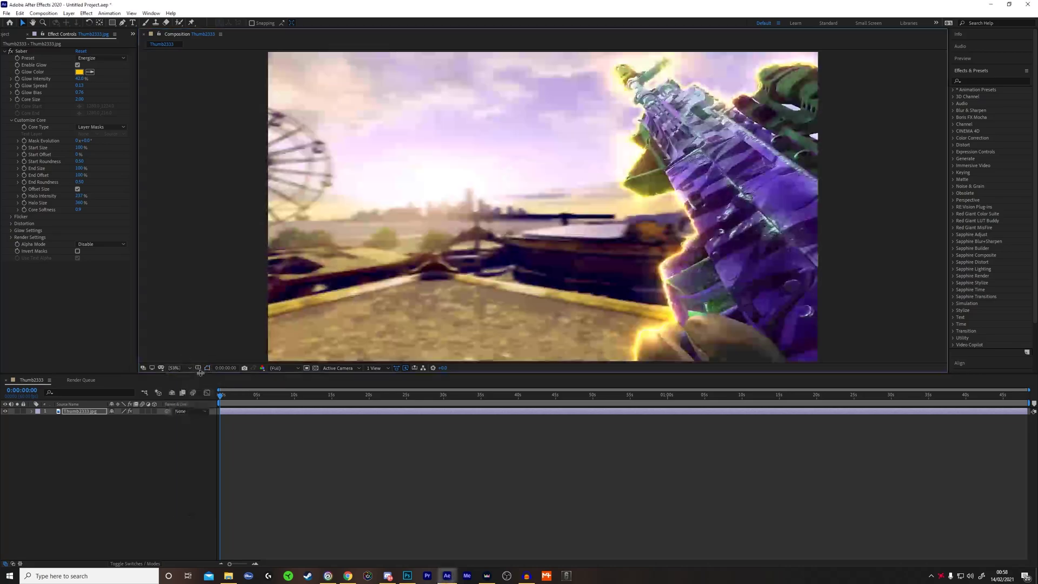
Move the start of the composition's work area to the end of the timeline
drag(218, 403, 1021, 406)
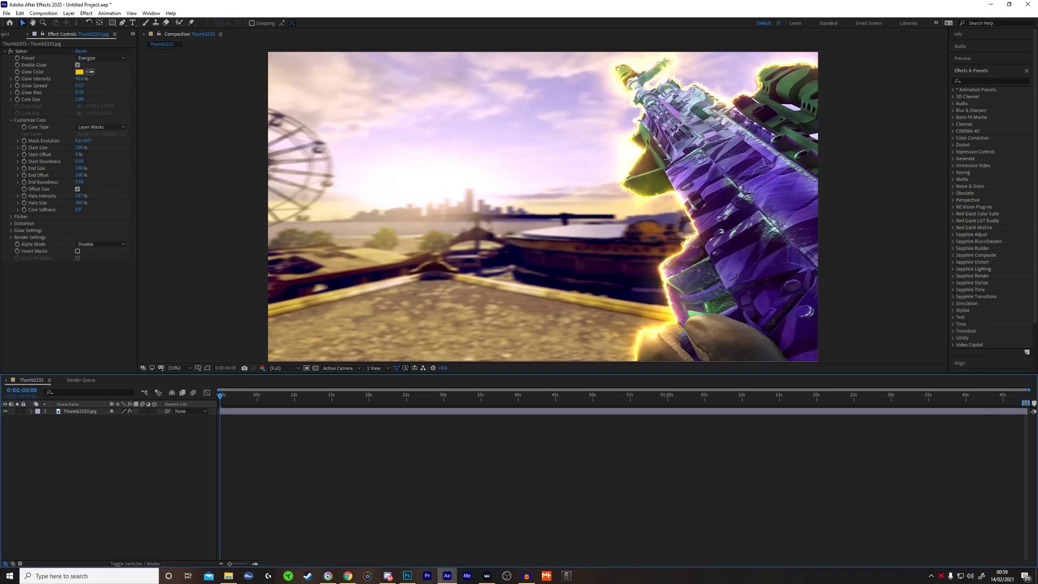
Trim the composition to its work area and render it as a Photoshop Sequence
right_click(1026, 403)
click(982, 427)
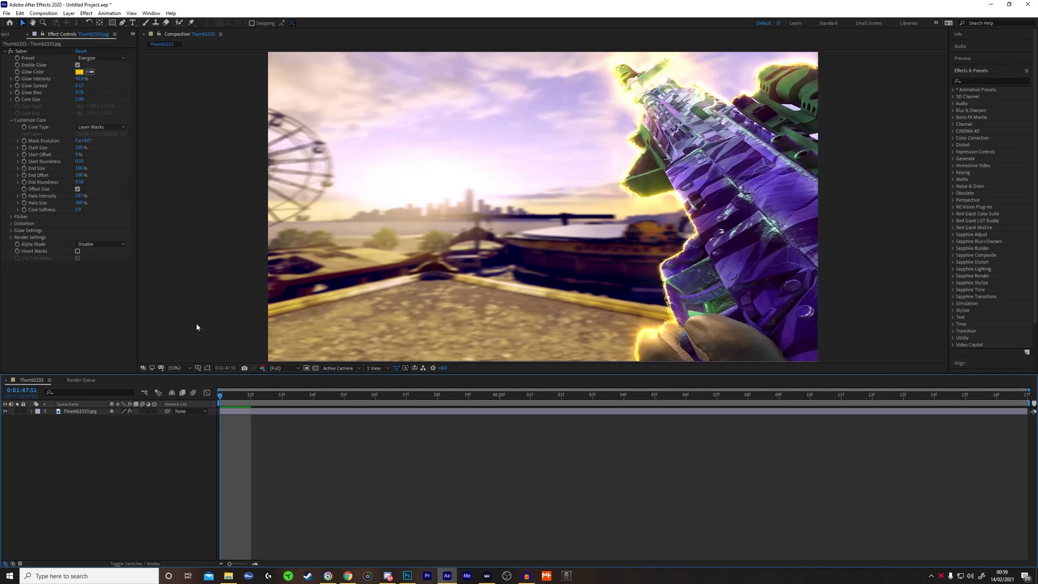
key(ctrl+m)
click(66, 494)
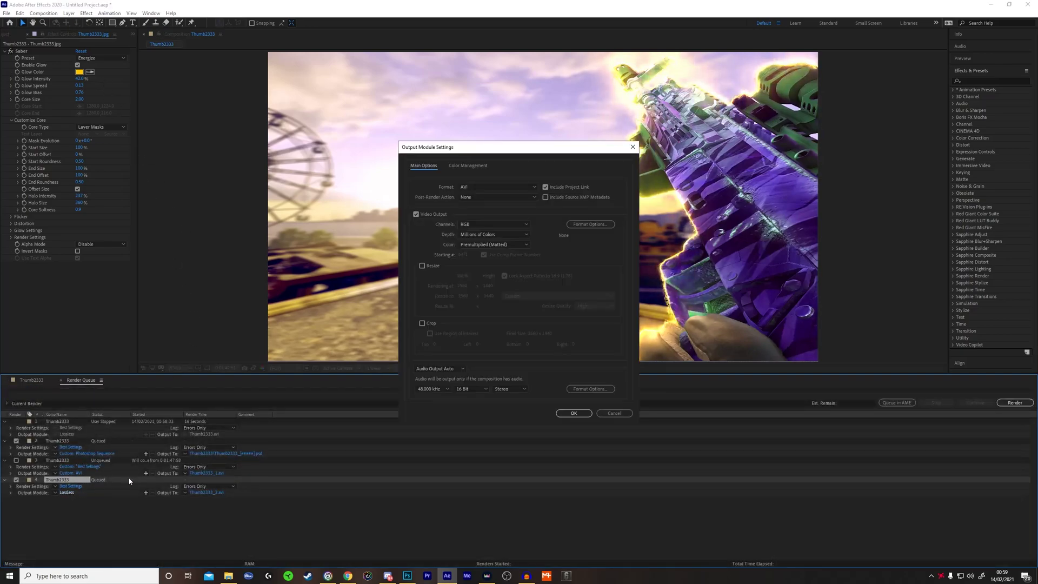
click(489, 187)
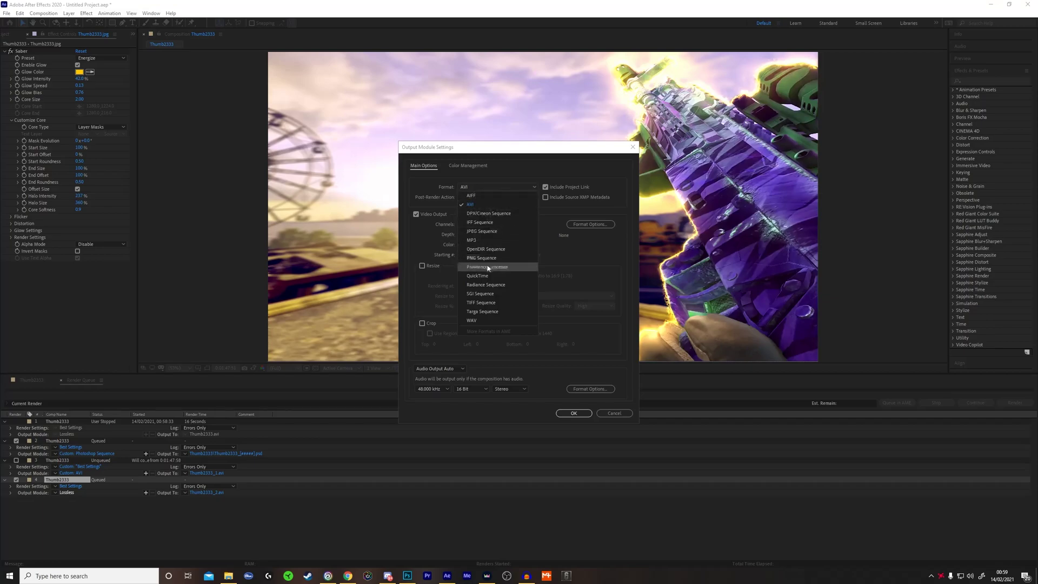
click(488, 267)
click(574, 413)
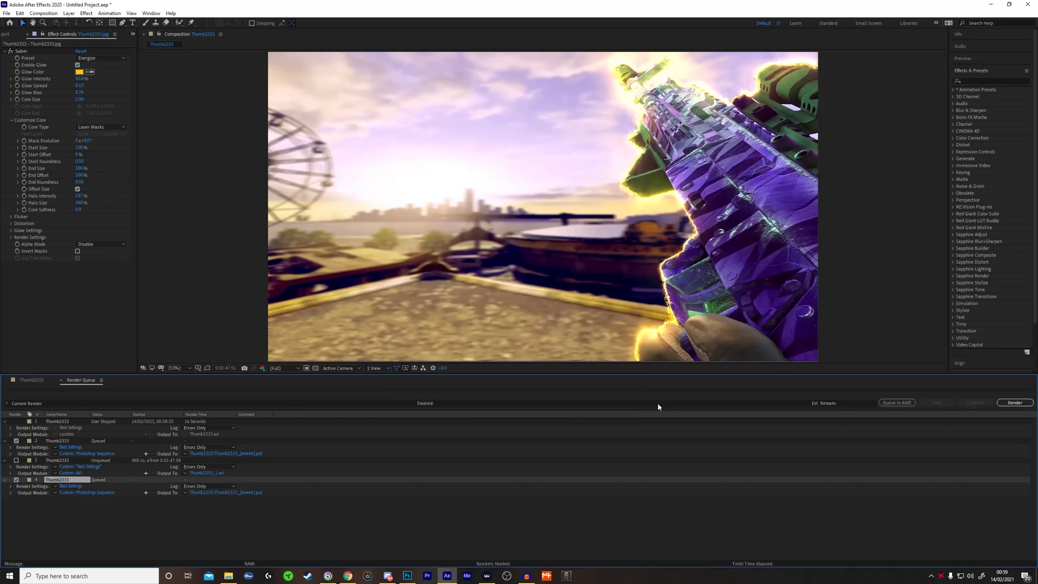
click(1012, 402)
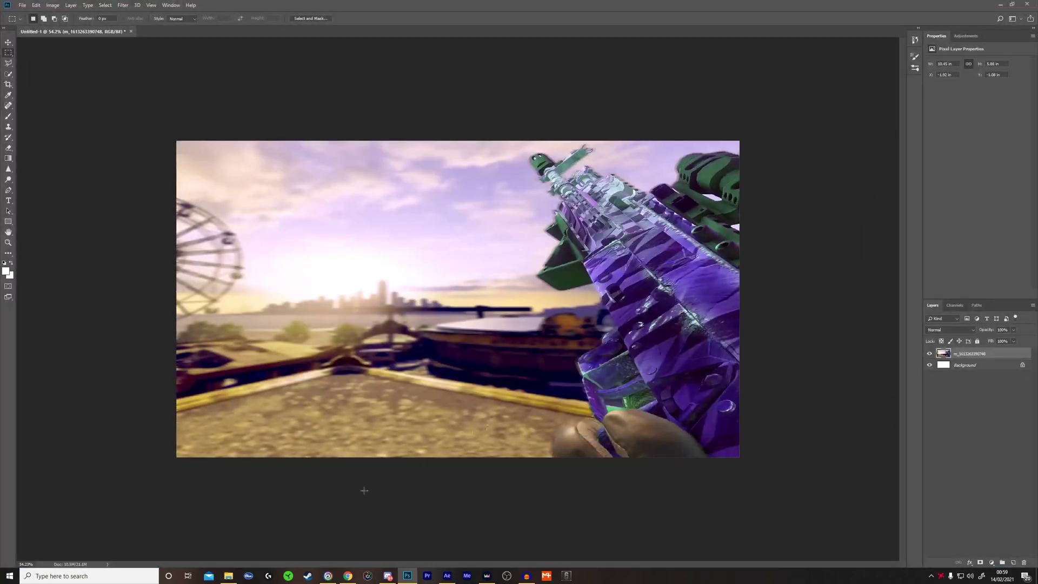
Switch to Photoshop and place the rendered Thumb2333 image over the whole canvas of the Untitled-1 document
click(229, 576)
drag(762, 157, 179, 339)
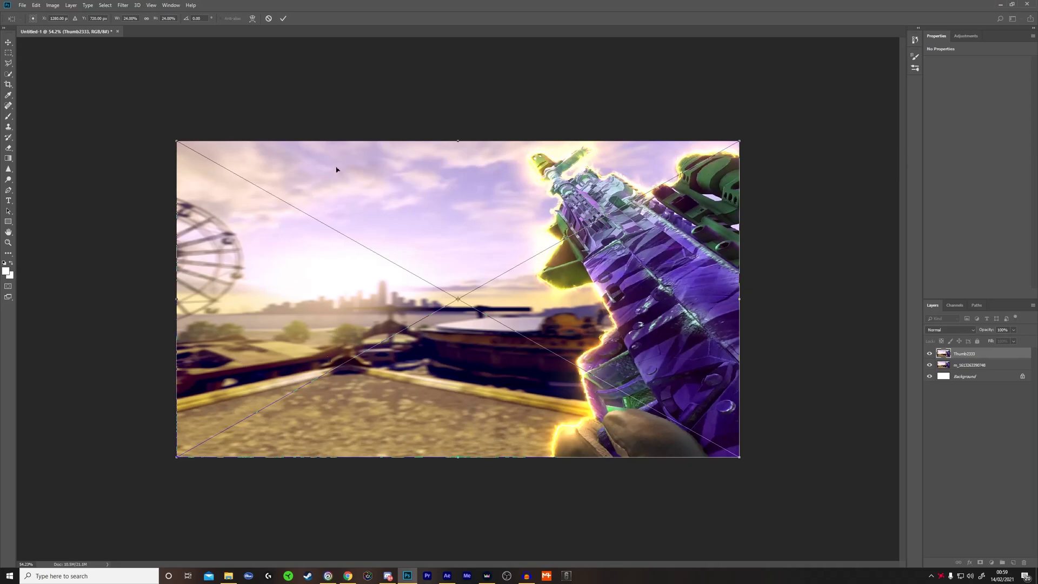
click(282, 19)
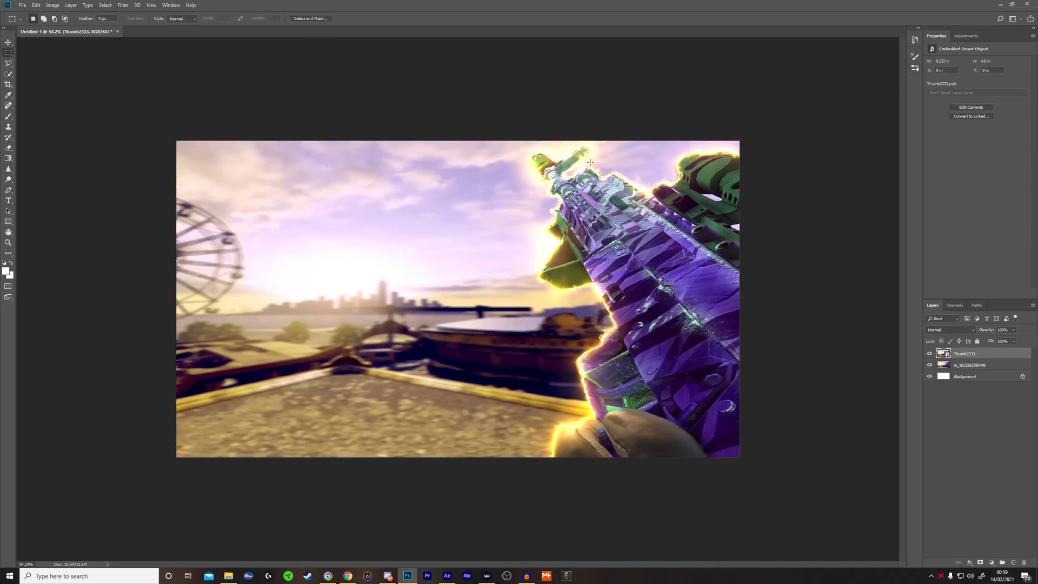
Add the title text XXXTXTENTACION in the Built Titling font across the image's left half and apply its layer style
key(t)
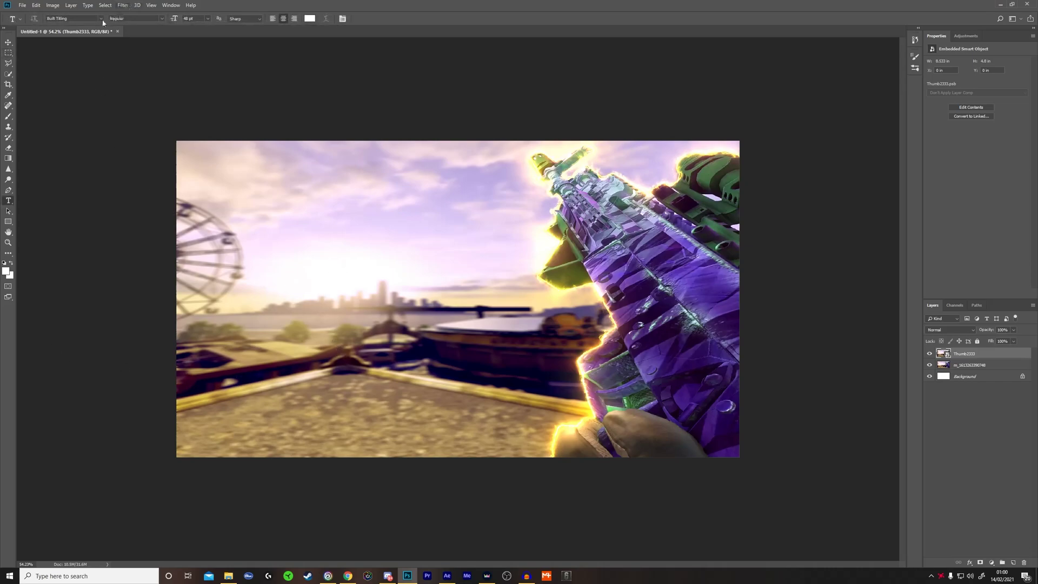
click(290, 308)
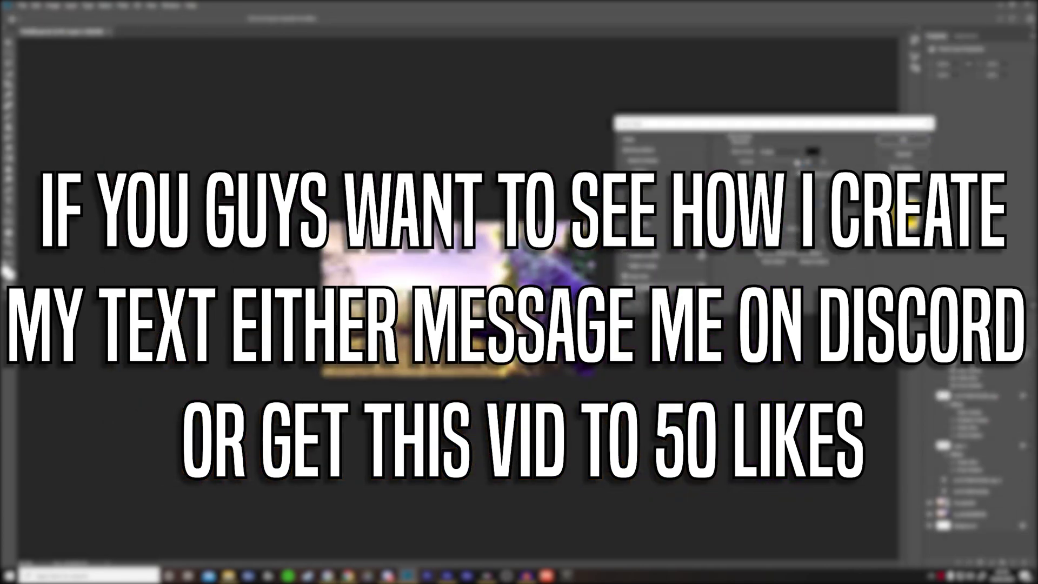
key(Return)
scroll(459, 298, up, 1)
Start a fine rain-line pattern on a new layer at the image's lower-left corner
key(ctrl+shift+alt+n)
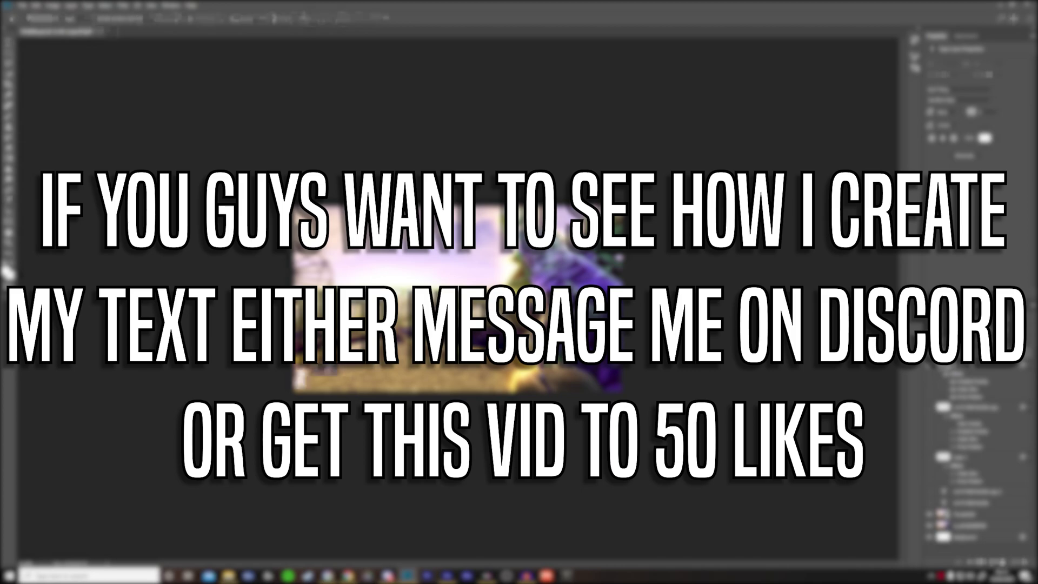
key(ctrl+shift+alt+n)
key(m)
right_click(295, 382)
click(302, 385)
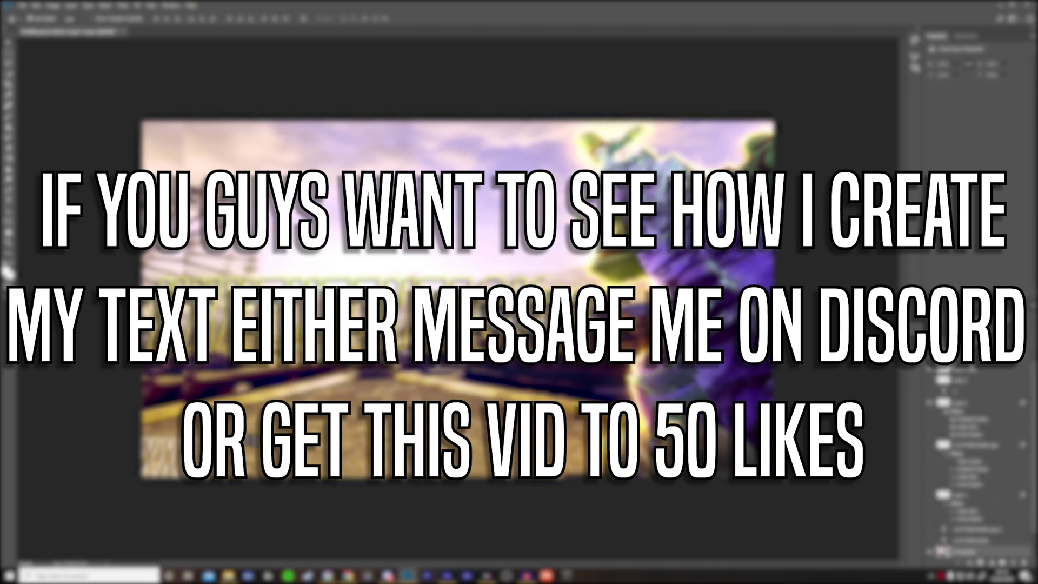
Extend the fine rain-line pattern from the image's bottom edge over the whole picture
right_click(973, 368)
click(981, 285)
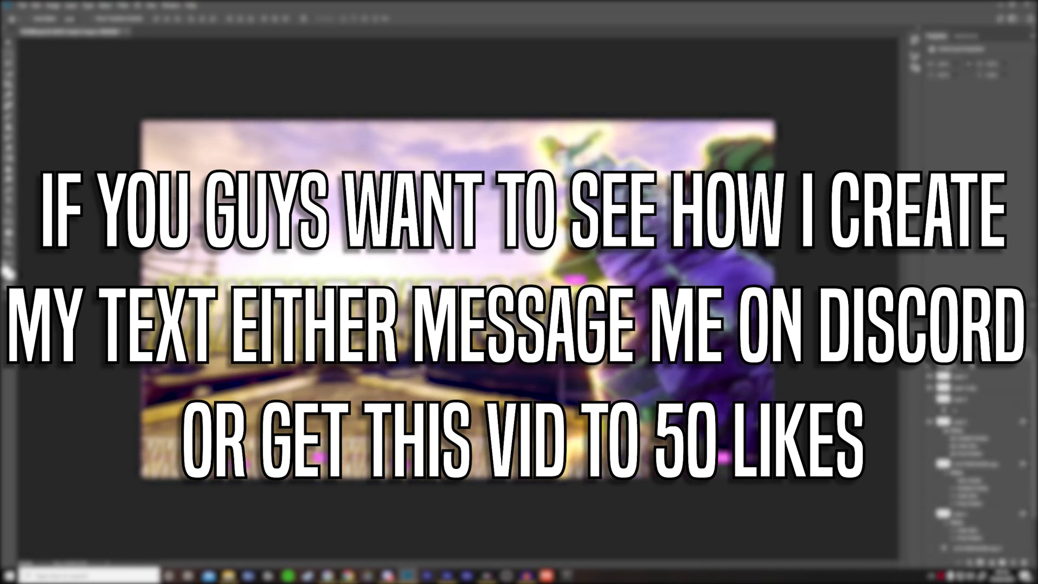
right_click(973, 359)
click(974, 269)
click(930, 388)
right_click(974, 358)
click(973, 269)
drag(330, 319, 329, 70)
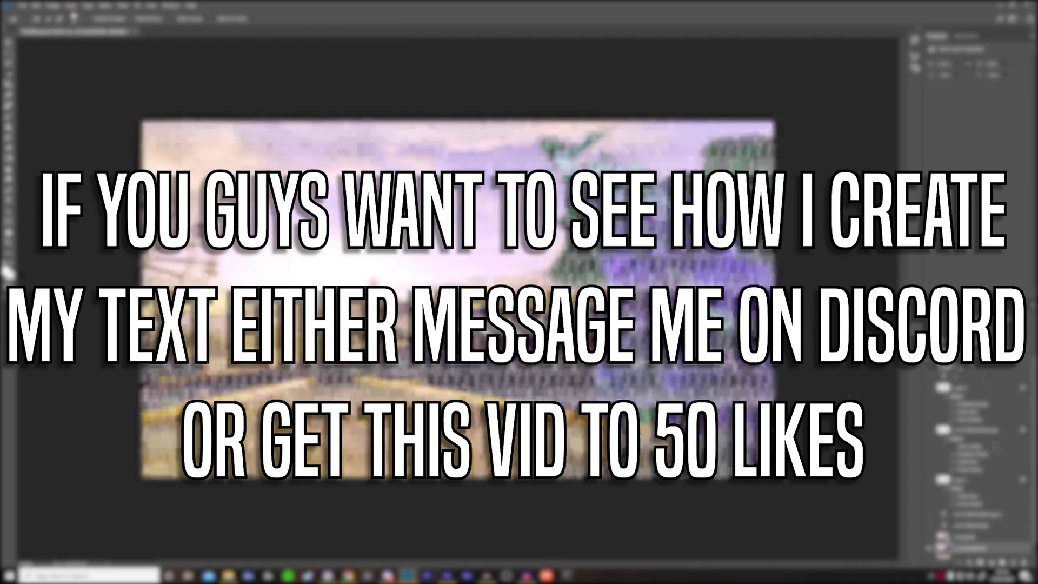
Hide the Gradient Overlay on the title's Layer 2 and adjust its Outer Glow and Drop Shadow styles
scroll(458, 299, down, 4)
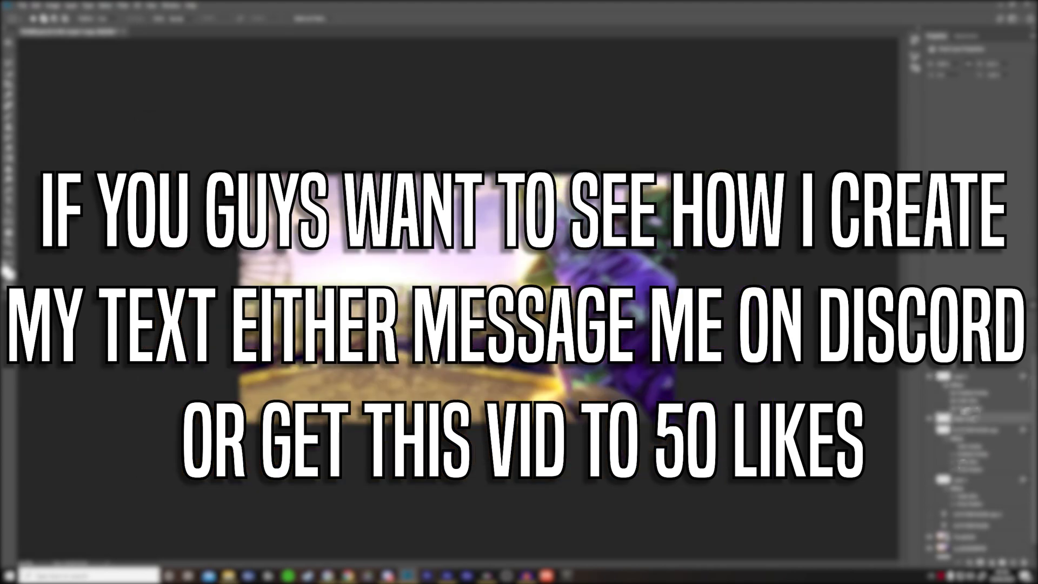
click(973, 375)
click(953, 392)
double_click(968, 400)
click(755, 178)
click(633, 80)
click(643, 286)
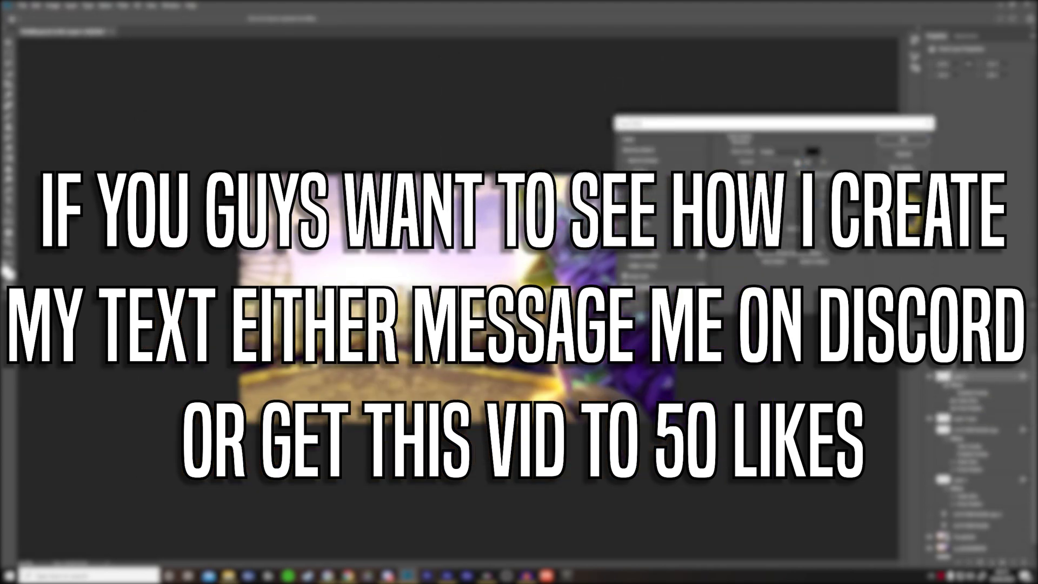
click(902, 140)
scroll(458, 299, down, 6)
scroll(371, 74, up, 7)
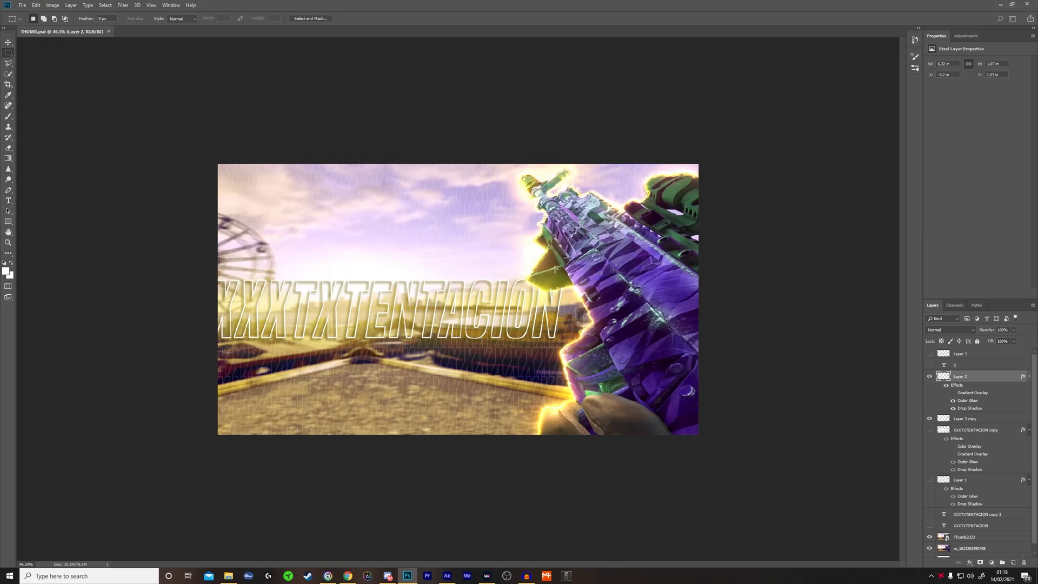
Export the thumbnail as a 2560 x 1440 px JPG at 100% quality, named THUMB, in the Thumbnails folder
key(ctrl+alt+shift+w)
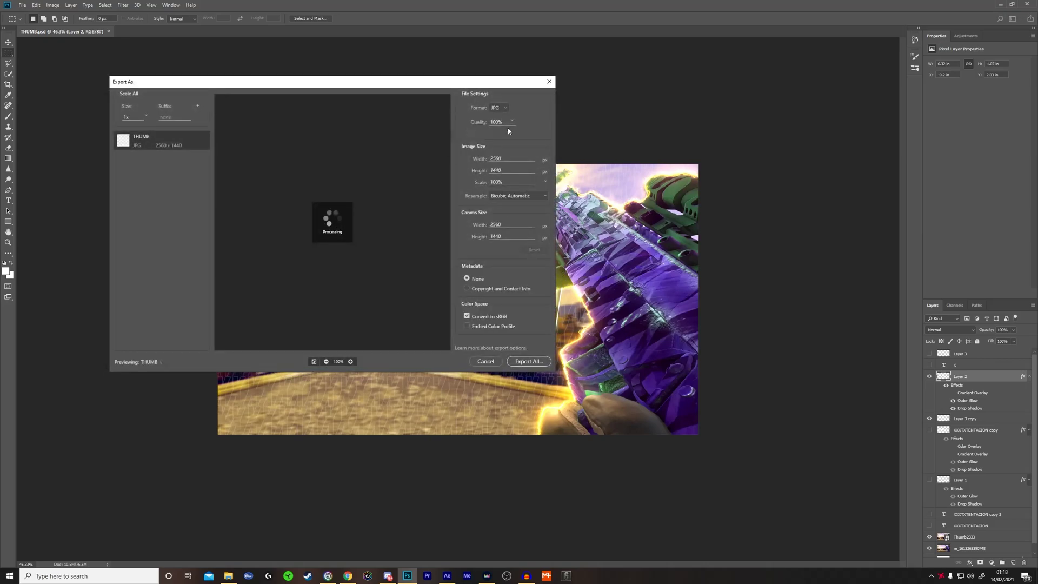
click(529, 361)
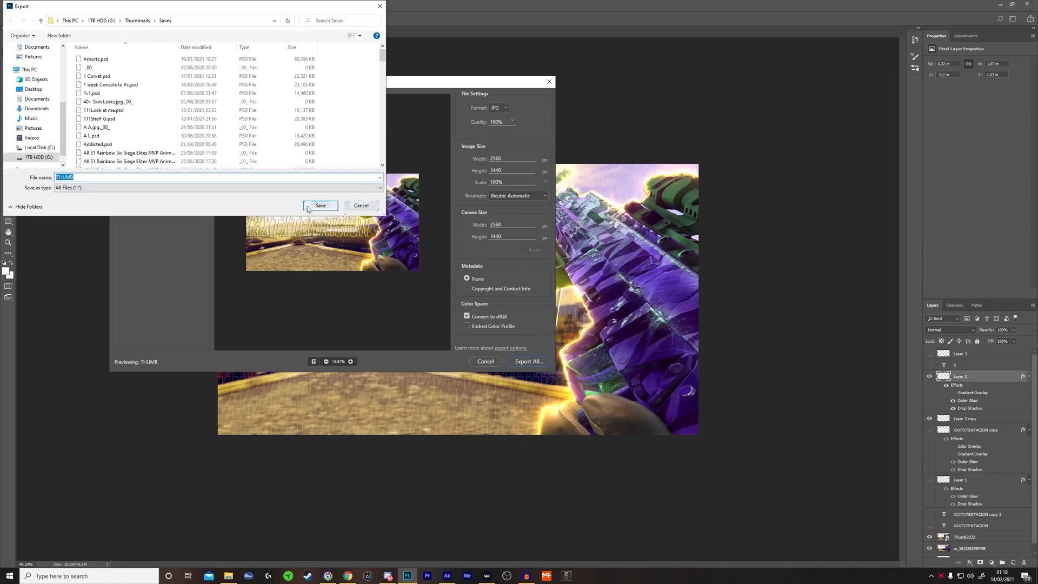
click(137, 20)
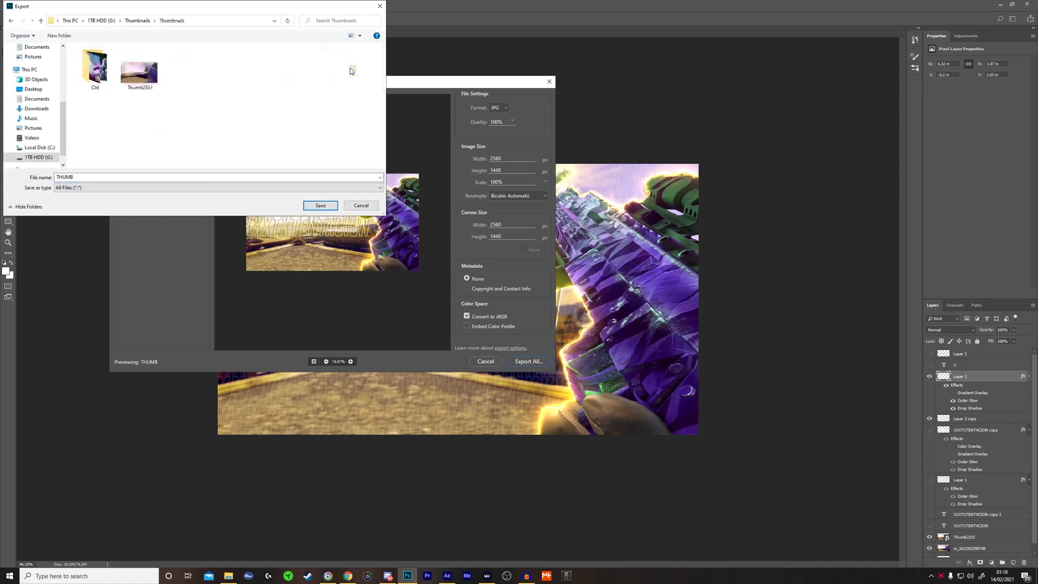
click(319, 206)
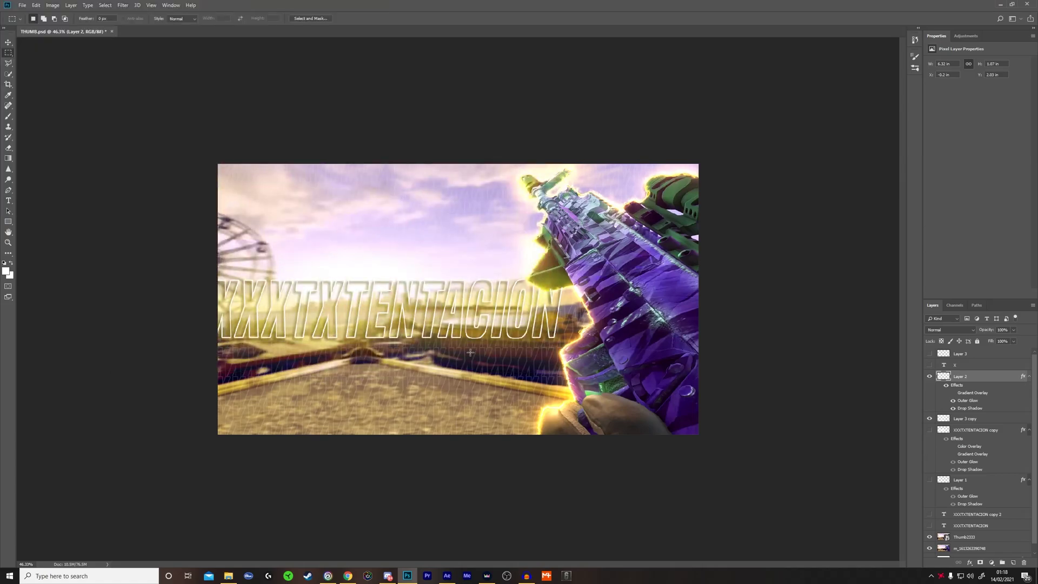